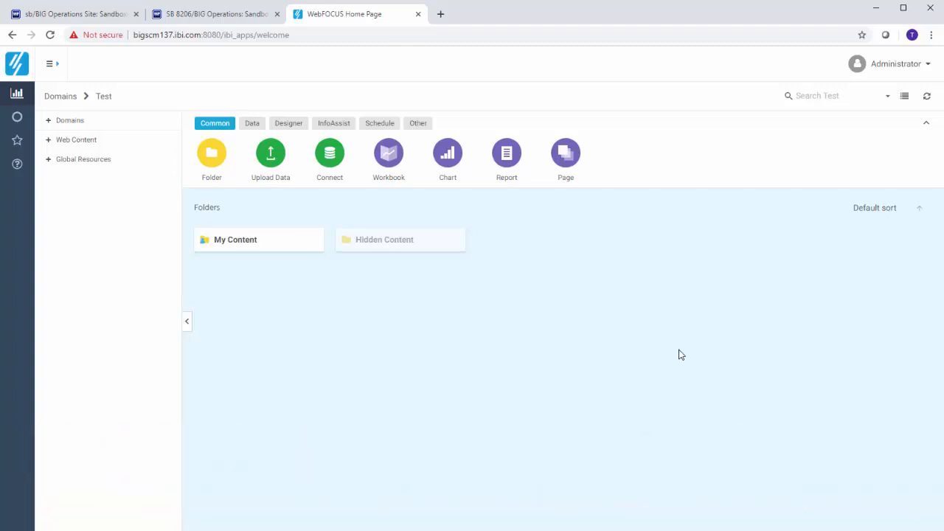
# Examine the content creation options in the Data, Designer and InfoAssist categories, and the actions available for the Active folder
pyautogui.click(244, 127)
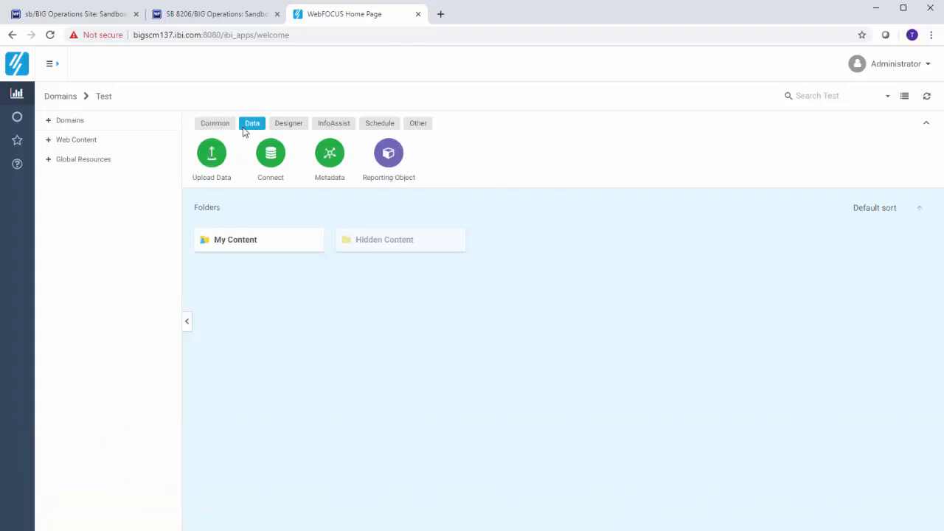
pyautogui.click(276, 168)
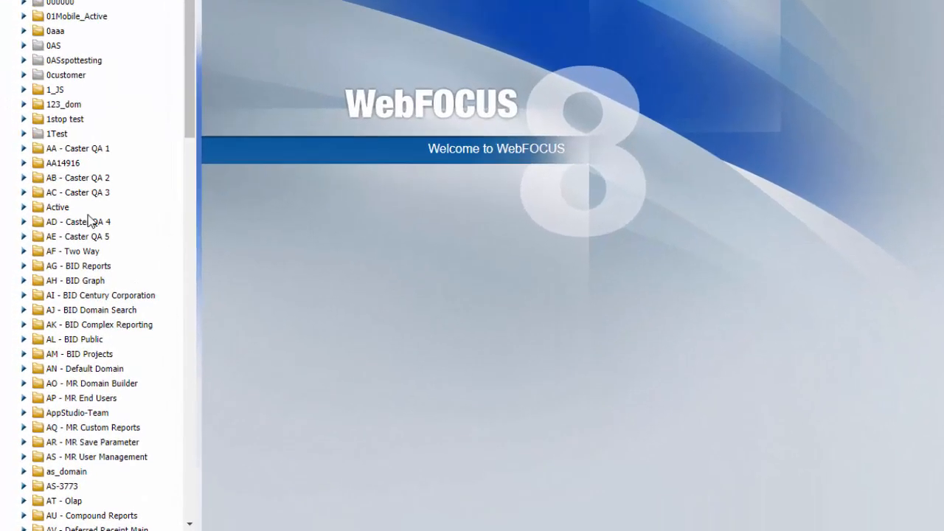
pyautogui.rightClick(81, 209)
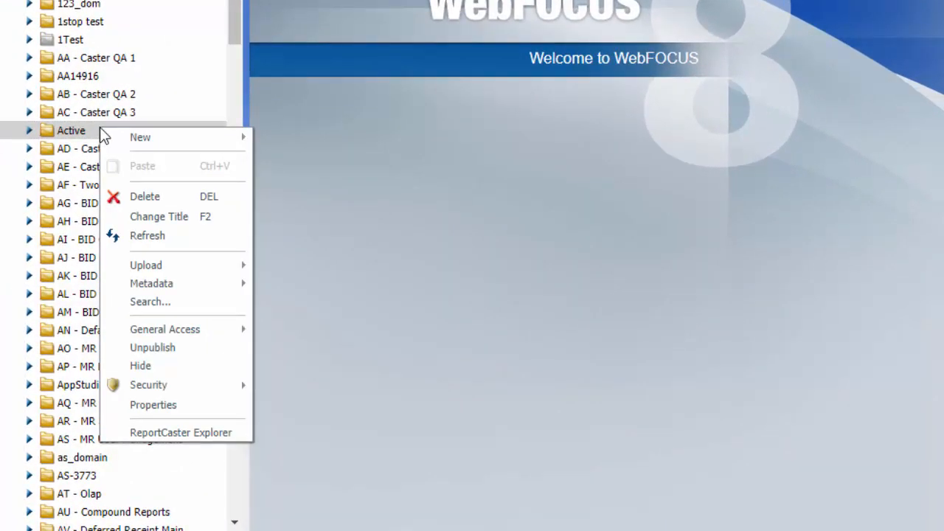
pyautogui.moveTo(189, 292)
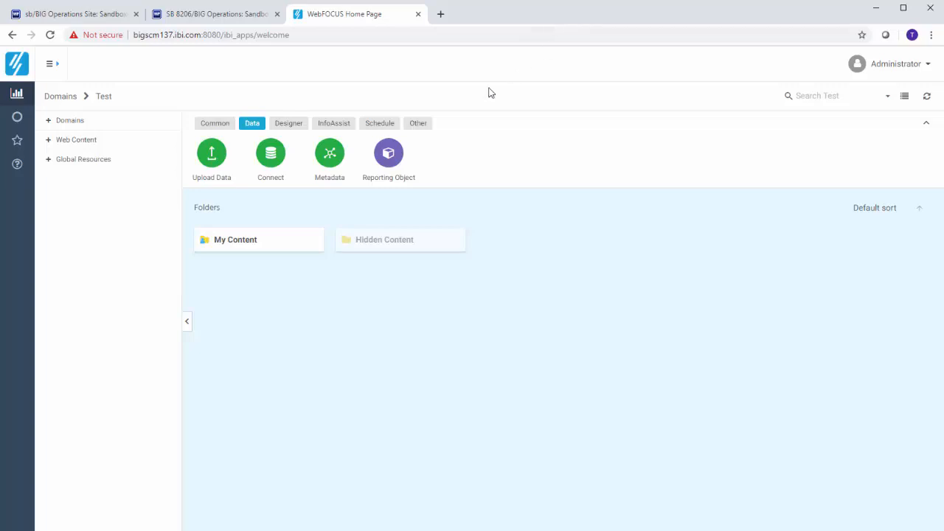
pyautogui.click(306, 126)
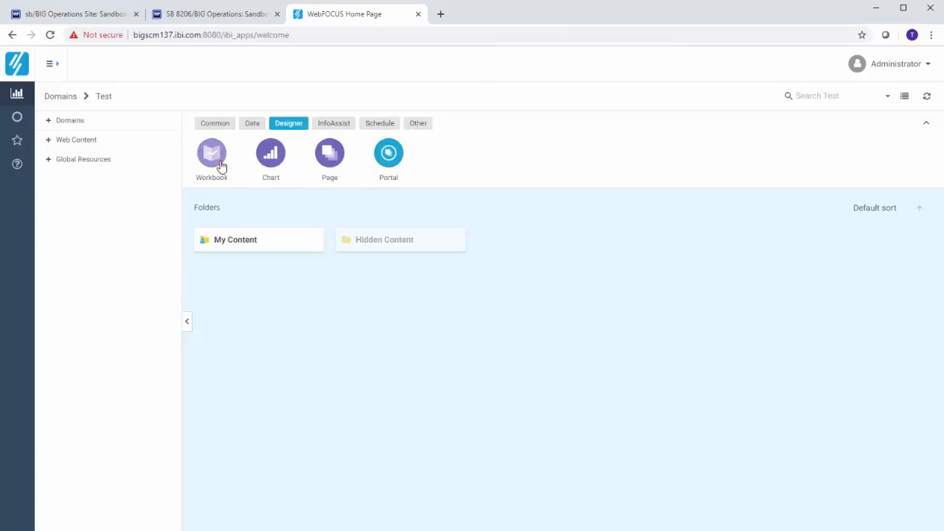
pyautogui.click(271, 155)
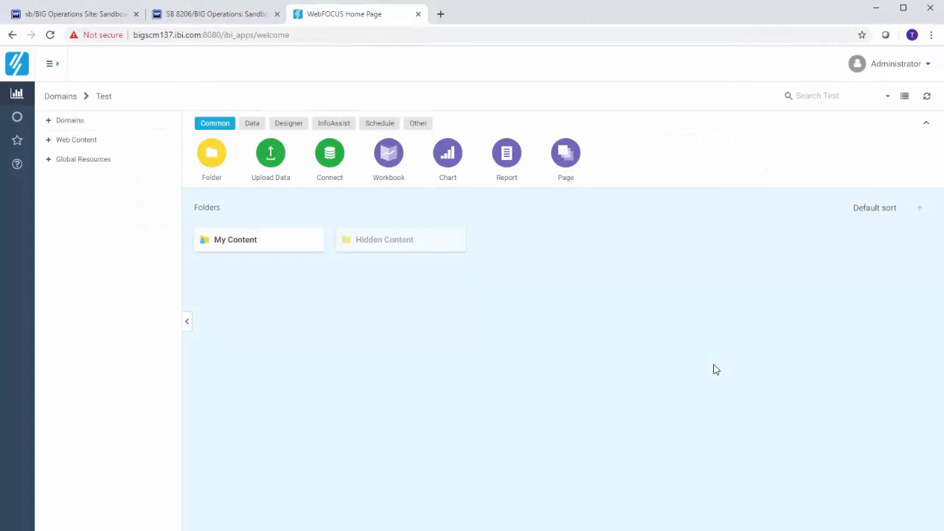
pyautogui.click(347, 126)
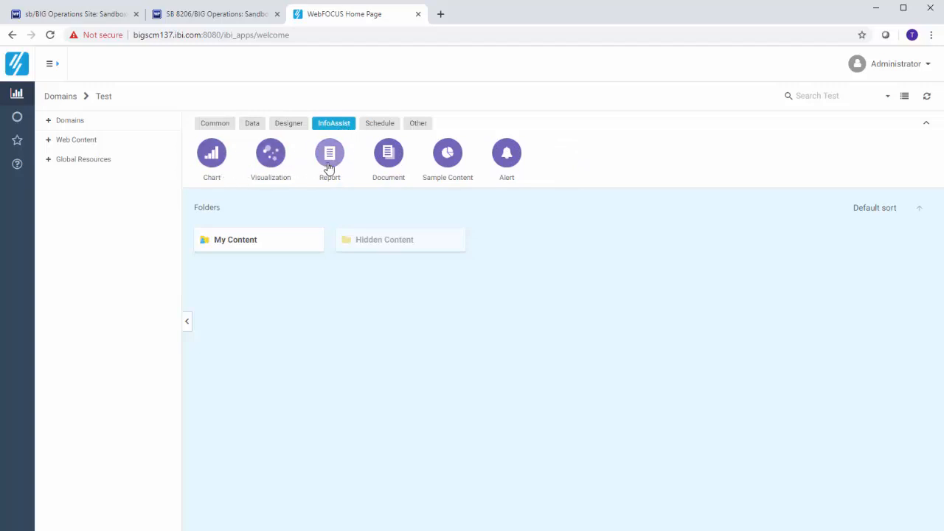
pyautogui.click(389, 155)
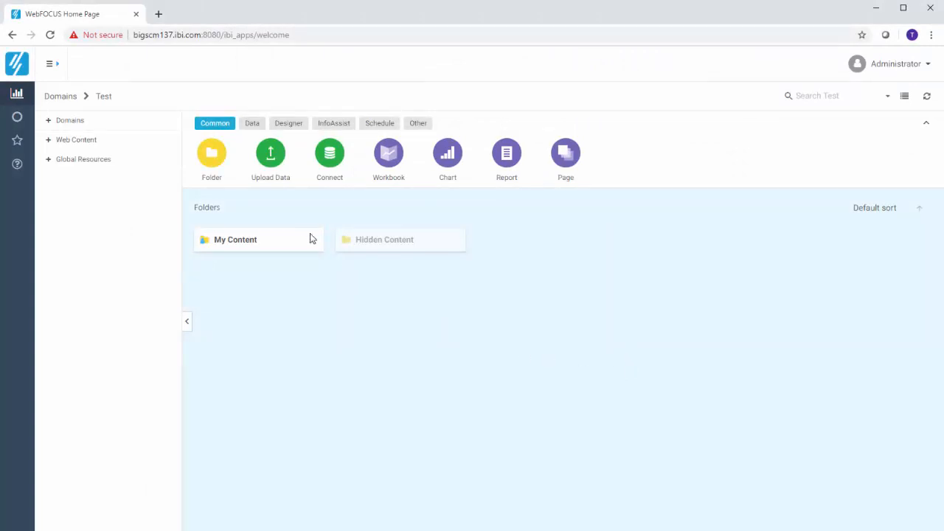
# Open the data connection page for the Test domain and bring up the list of new datasources
pyautogui.click(251, 123)
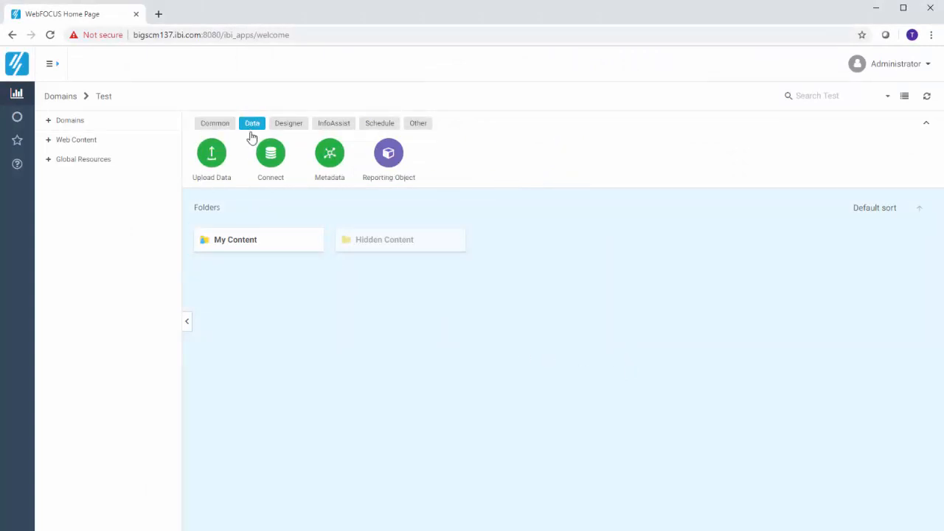
pyautogui.click(275, 168)
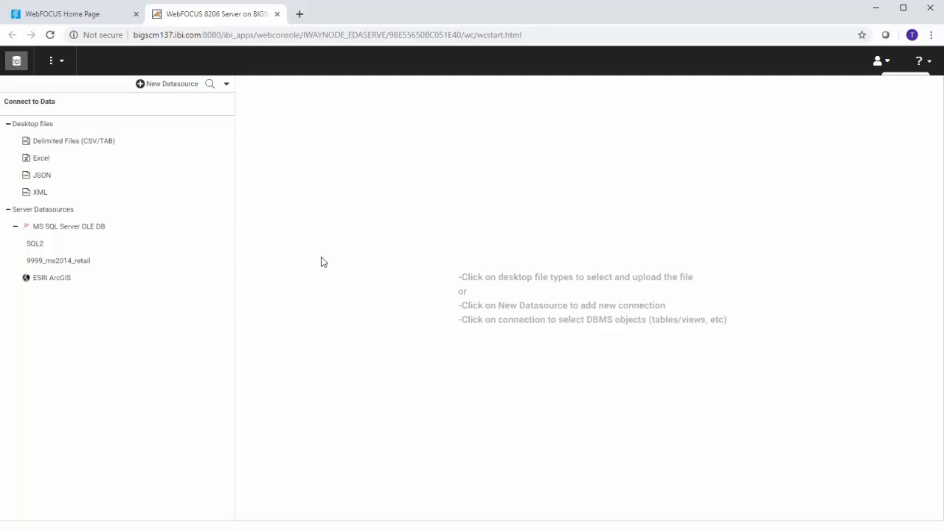
pyautogui.click(171, 86)
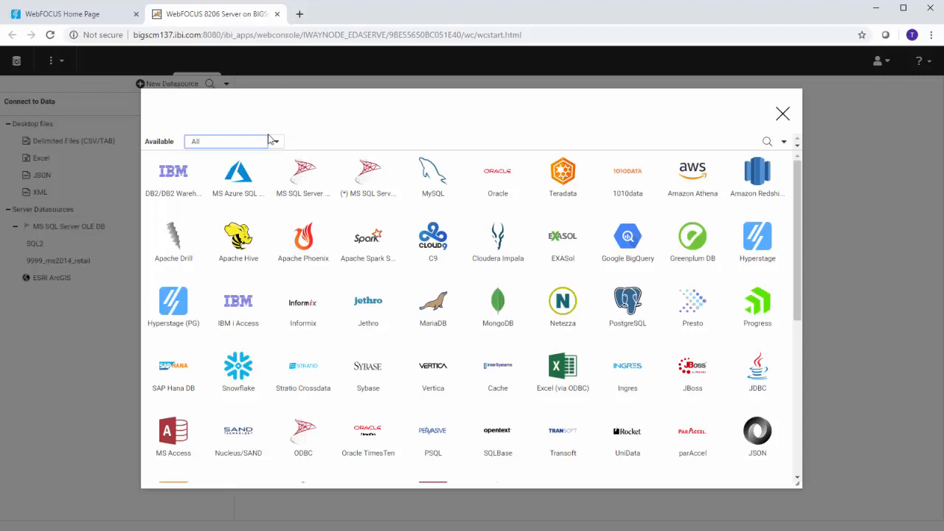
# View only the XML Based datasources, and show All of them again
pyautogui.click(276, 142)
pyautogui.click(265, 205)
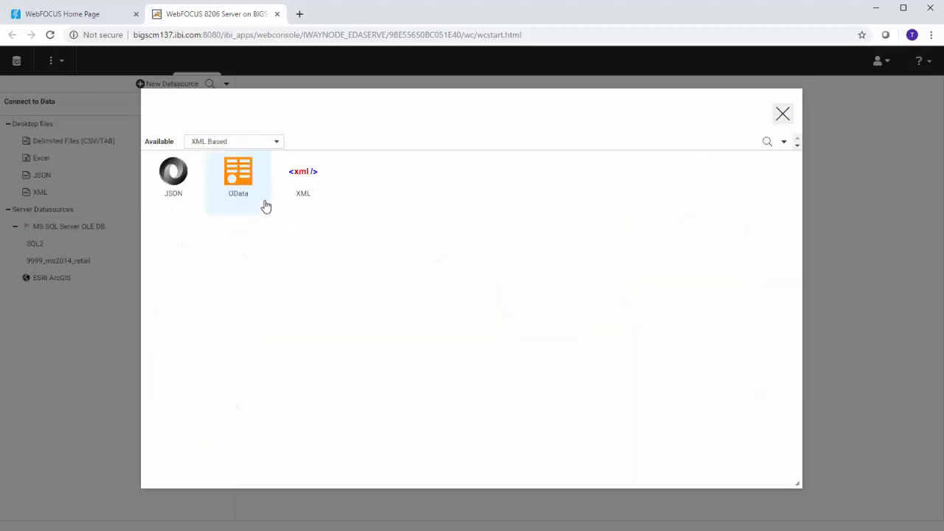
pyautogui.click(276, 142)
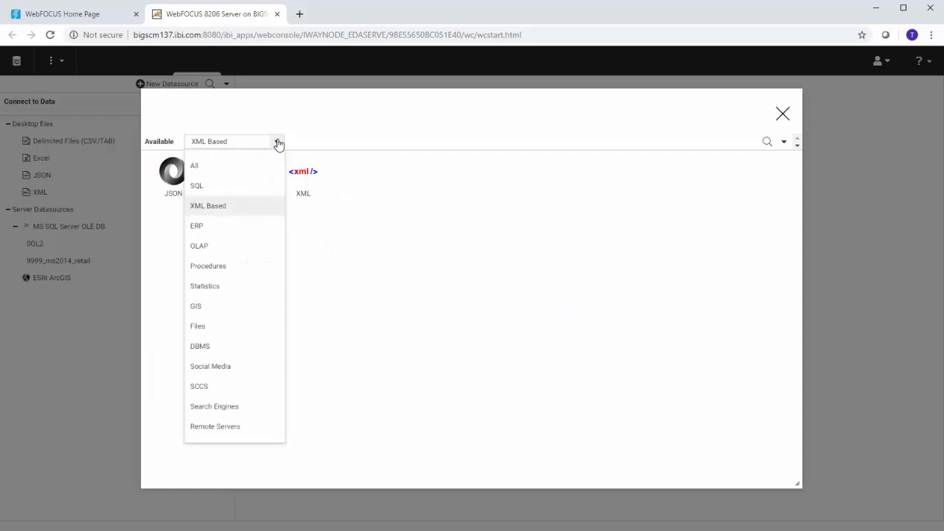
pyautogui.click(267, 166)
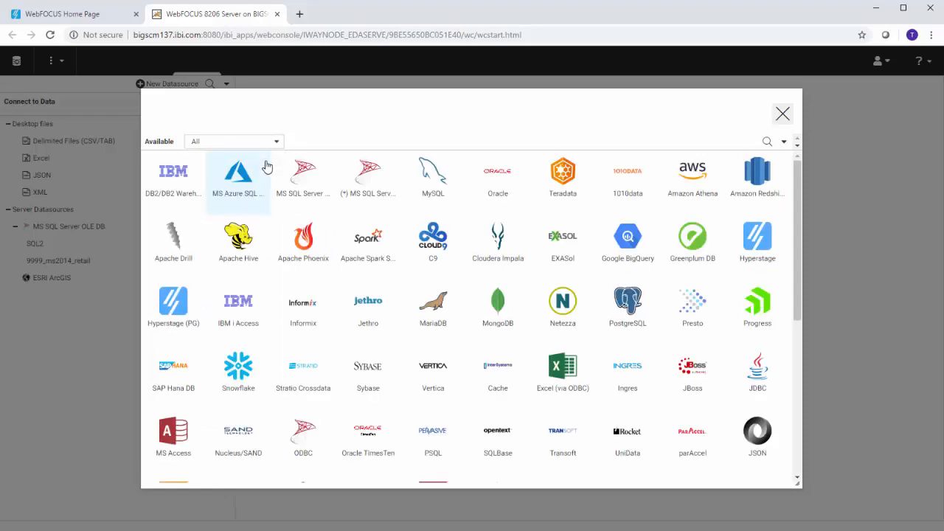
# Search the available datasources for "sales" and view the Salesforce.com connection settings without configuring them
pyautogui.click(764, 143)
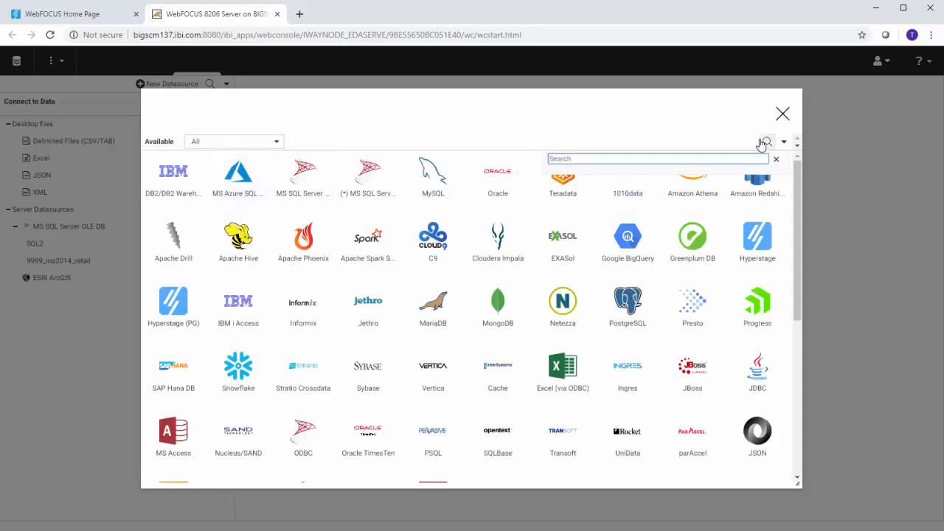
pyautogui.write('sales')
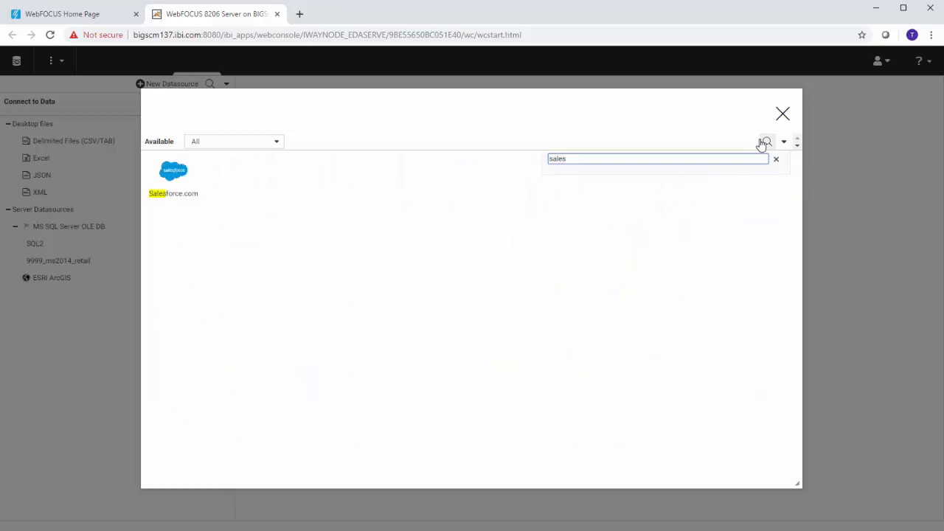
pyautogui.click(174, 177)
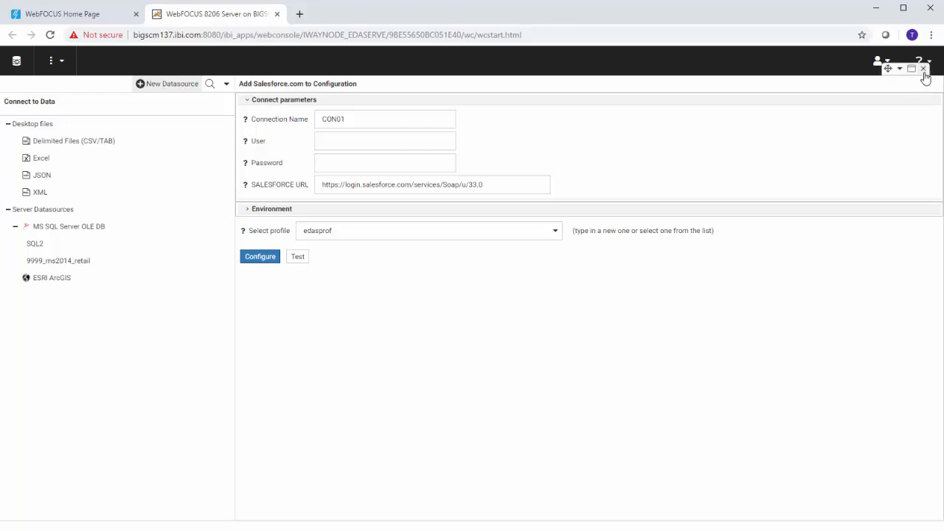
pyautogui.click(923, 71)
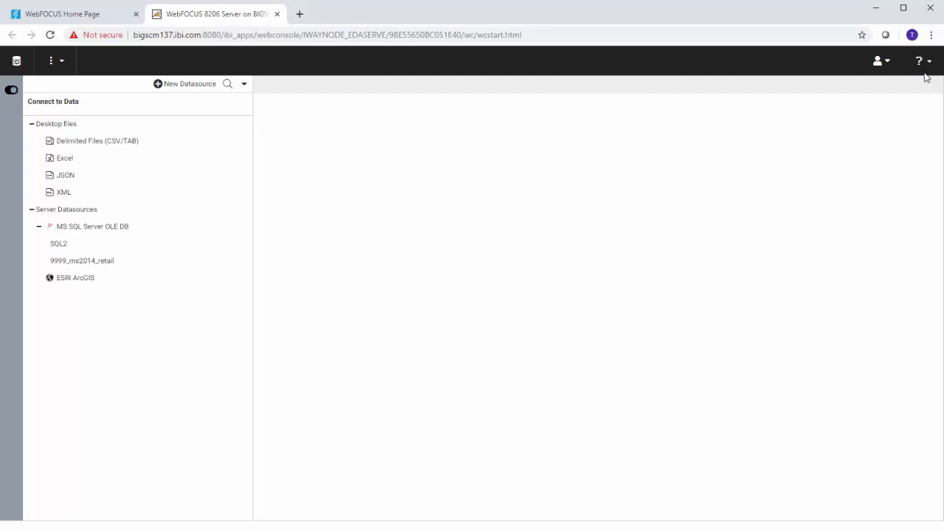
# View the settings for adding a connection to MS SQL Server OLE DB and close them without configuring
pyautogui.rightClick(157, 233)
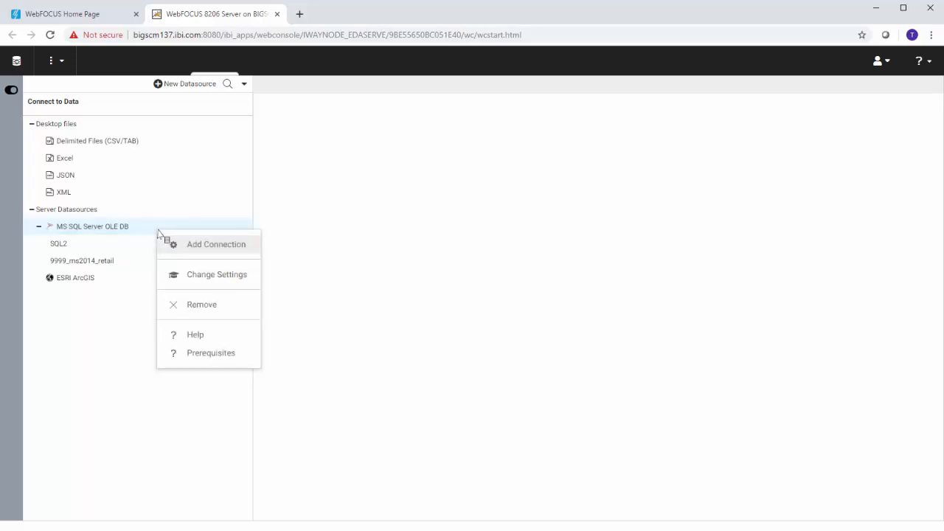
pyautogui.click(260, 246)
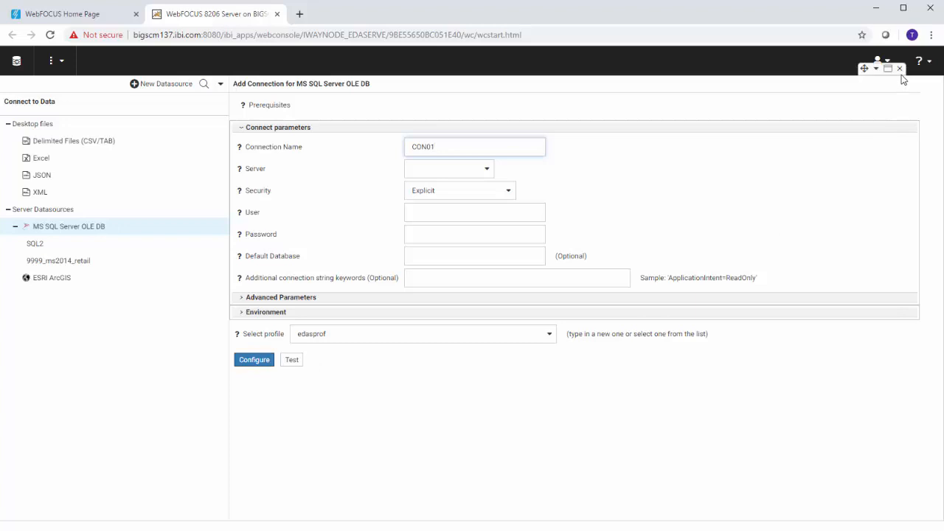
pyautogui.click(900, 68)
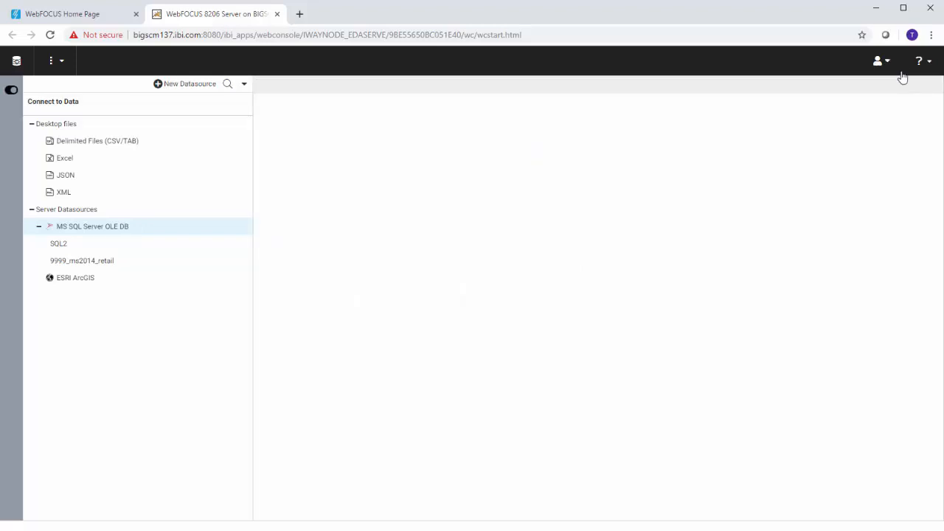
# View the settings for duplicating the 9999_ms2014_retail connection and close them without configuring
pyautogui.rightClick(147, 266)
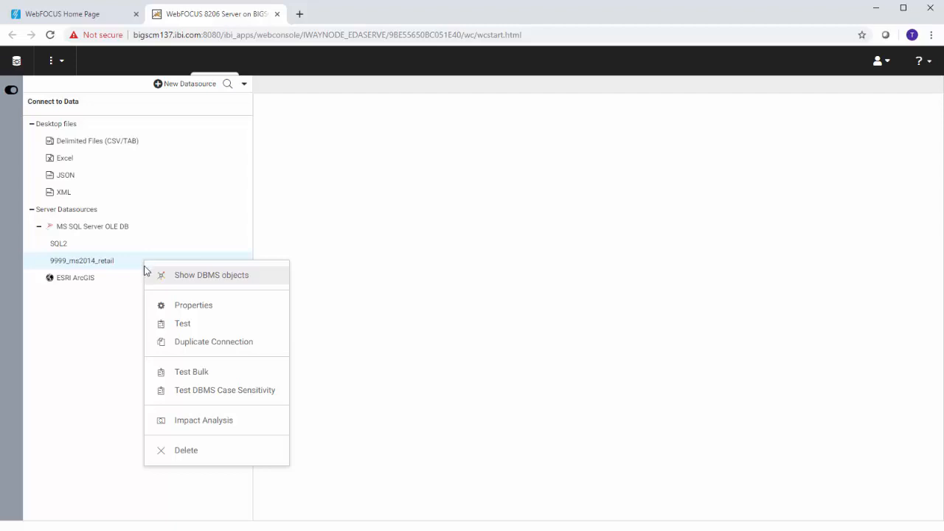
pyautogui.click(287, 347)
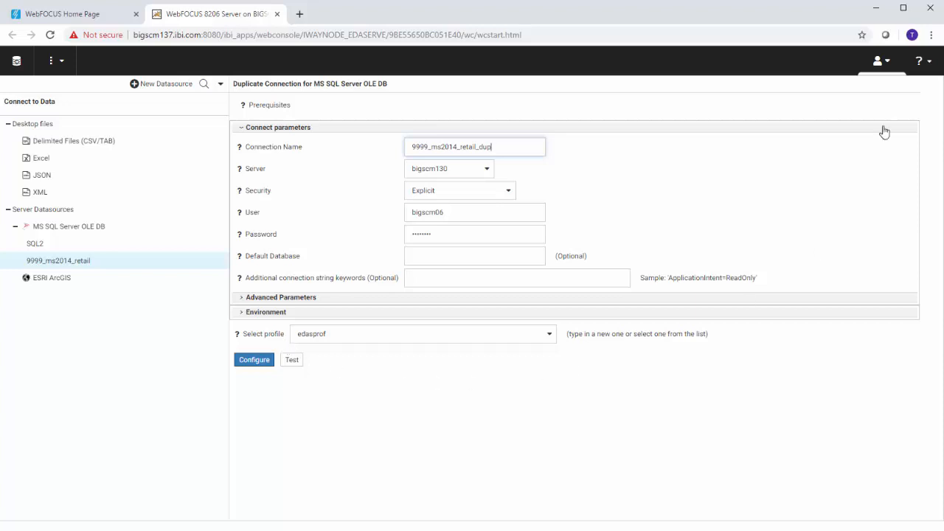
pyautogui.click(900, 71)
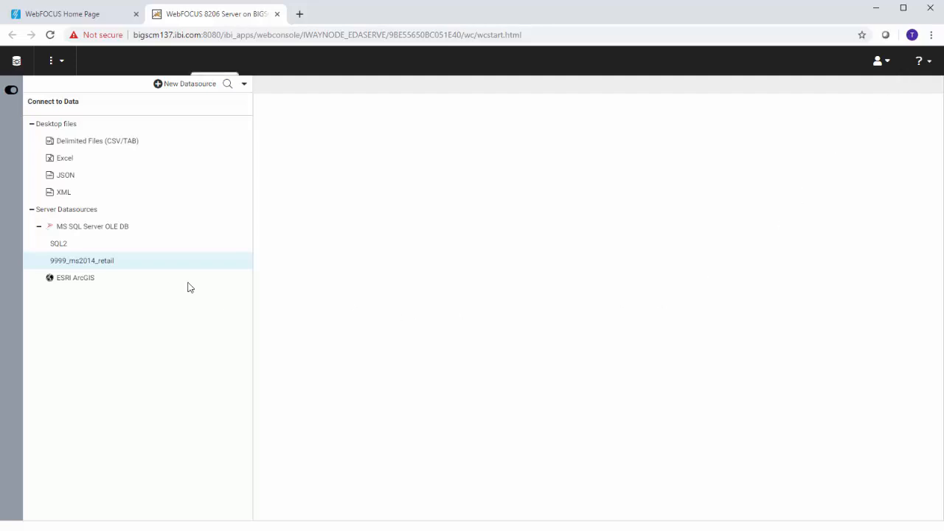
# Show the DBMS objects of the 9999_ms2014_retail connection and filter the tables by the object name wrd
pyautogui.rightClick(157, 267)
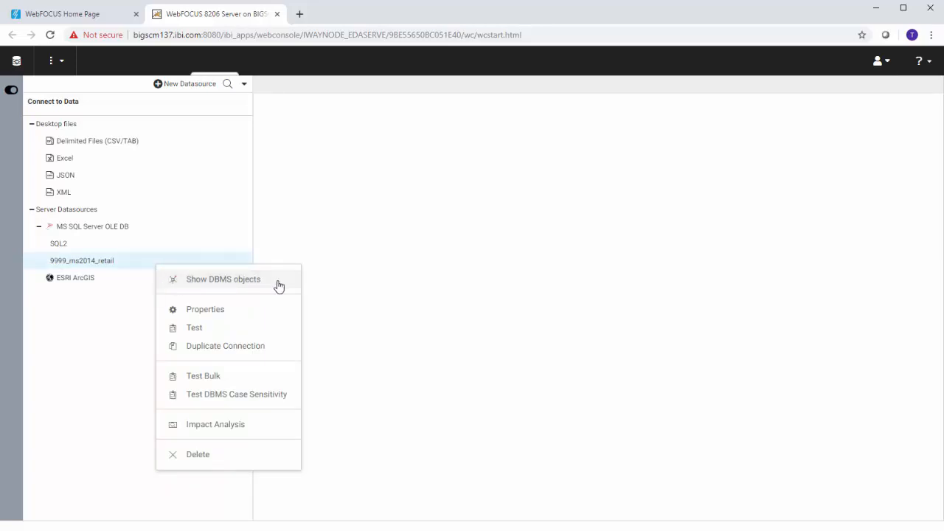
pyautogui.click(222, 279)
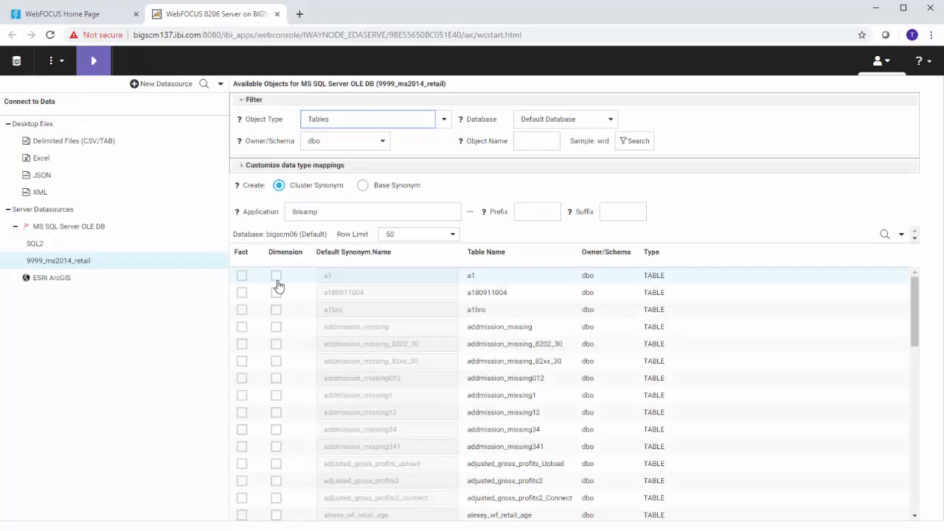
pyautogui.click(443, 121)
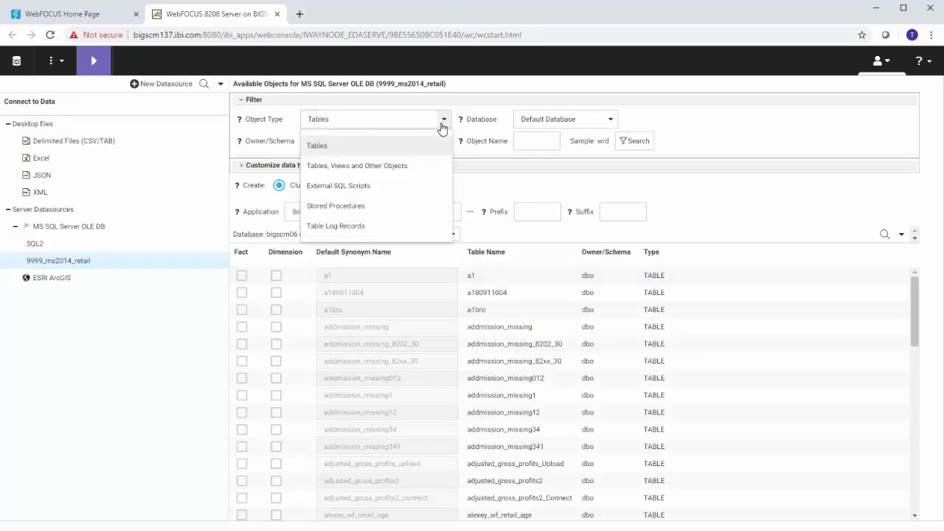
pyautogui.click(612, 120)
pyautogui.click(612, 120)
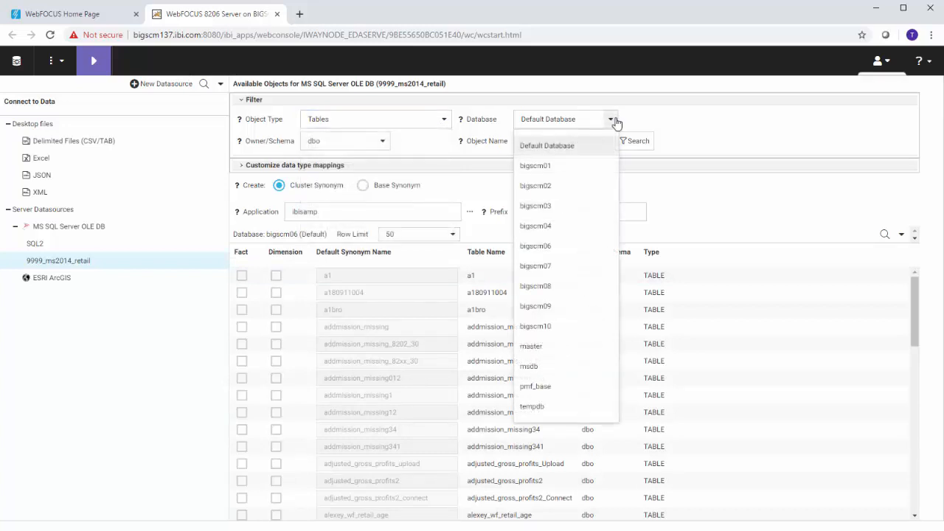
pyautogui.click(614, 122)
pyautogui.click(540, 143)
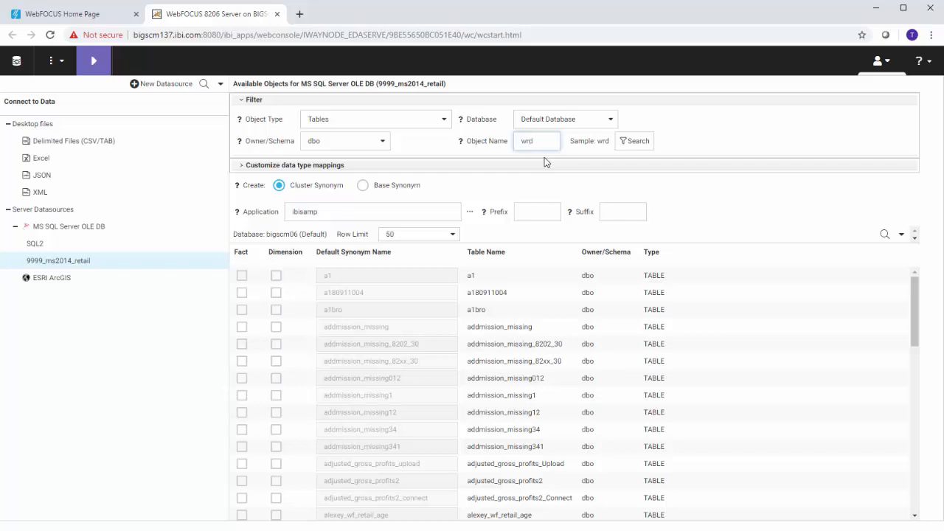
pyautogui.click(633, 145)
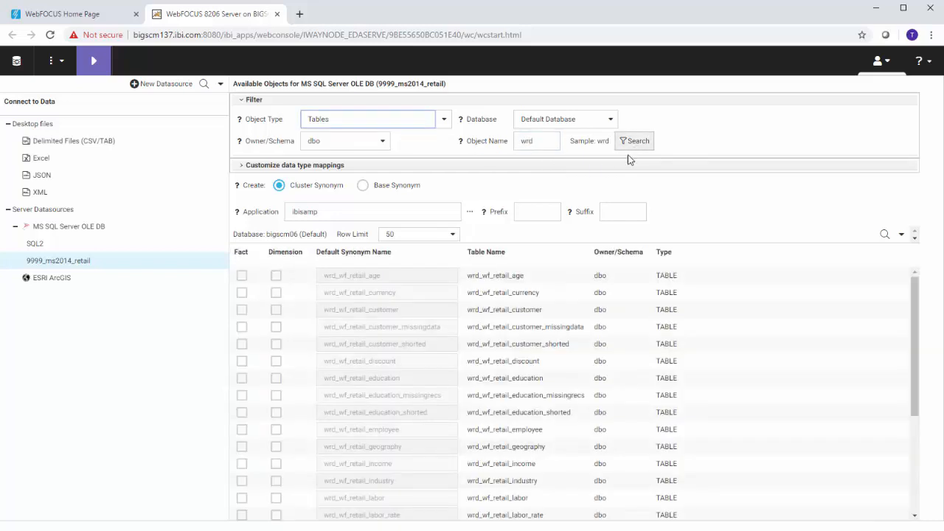
# Browse the application folders available for storing the synonyms, view the contents of baseapp, and cancel the selection
pyautogui.click(470, 213)
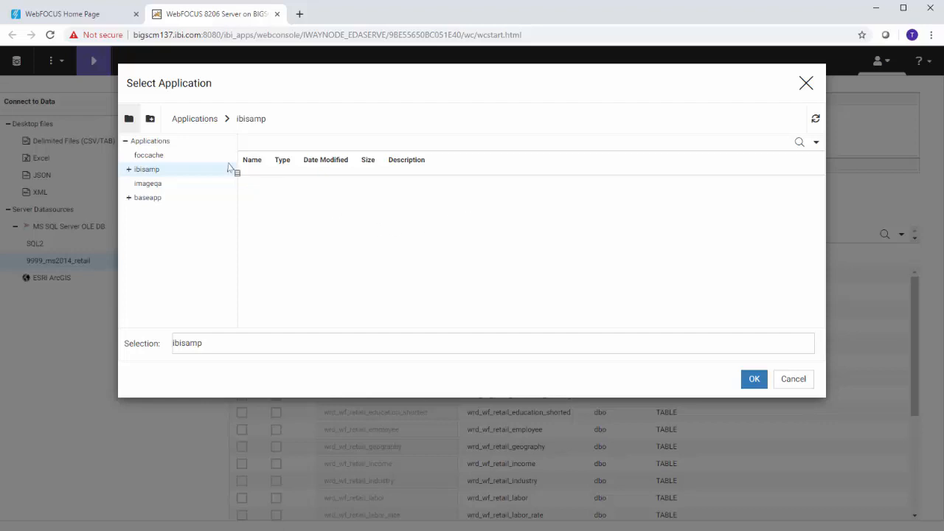
pyautogui.click(200, 203)
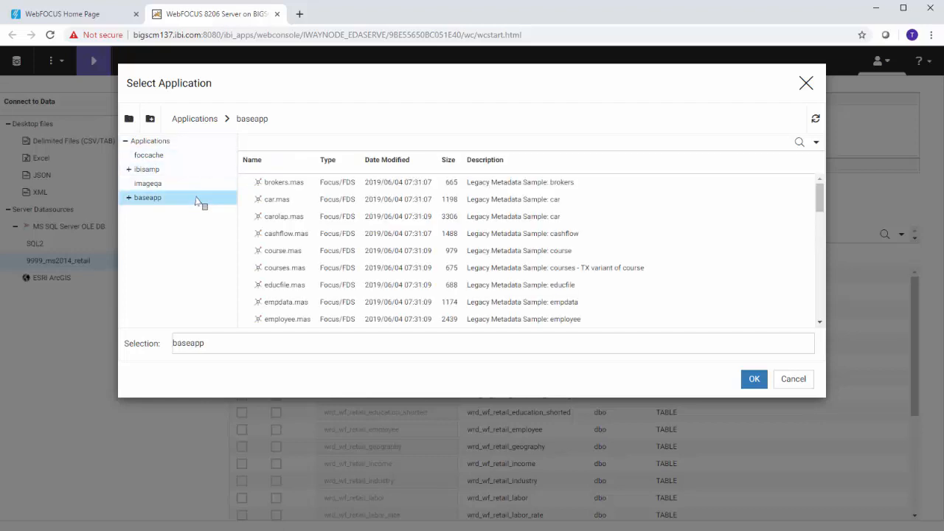
pyautogui.click(245, 349)
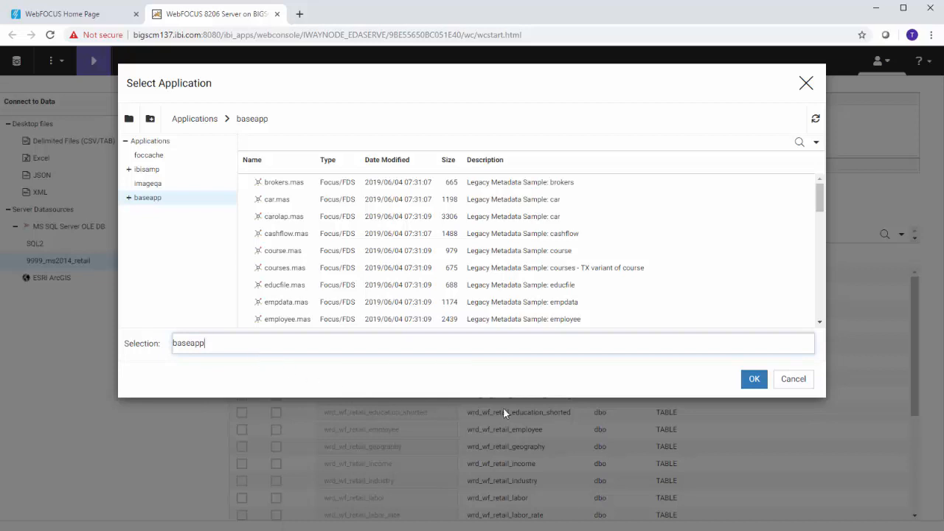
pyautogui.click(793, 383)
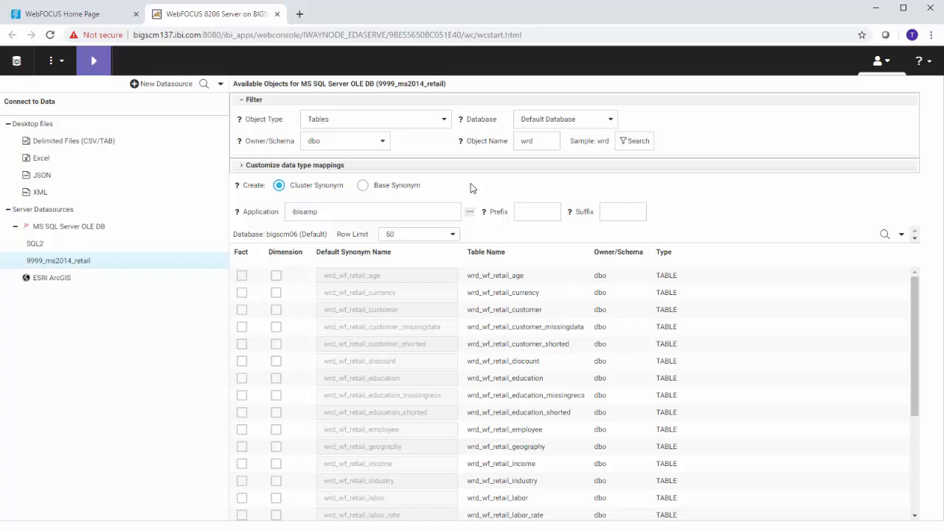
# Mark wrd_wf_retail_sales as the fact table for the cluster synonym and show its related dimensions
pyautogui.moveTo(912, 327); pyautogui.dragTo(908, 395)
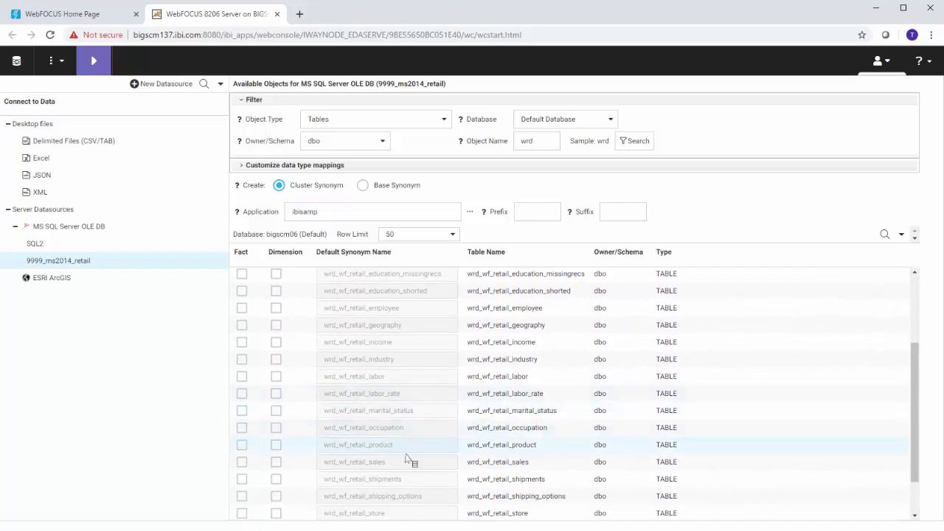
pyautogui.click(242, 462)
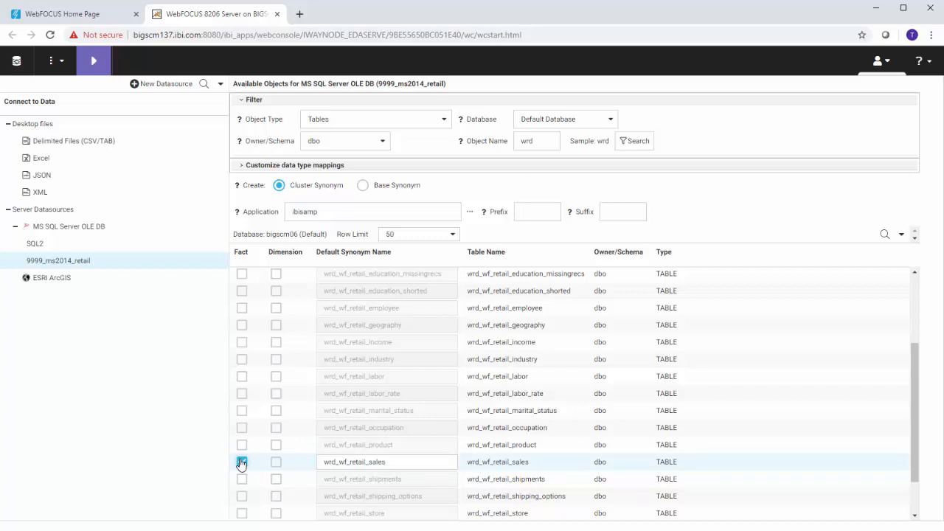
pyautogui.click(241, 462)
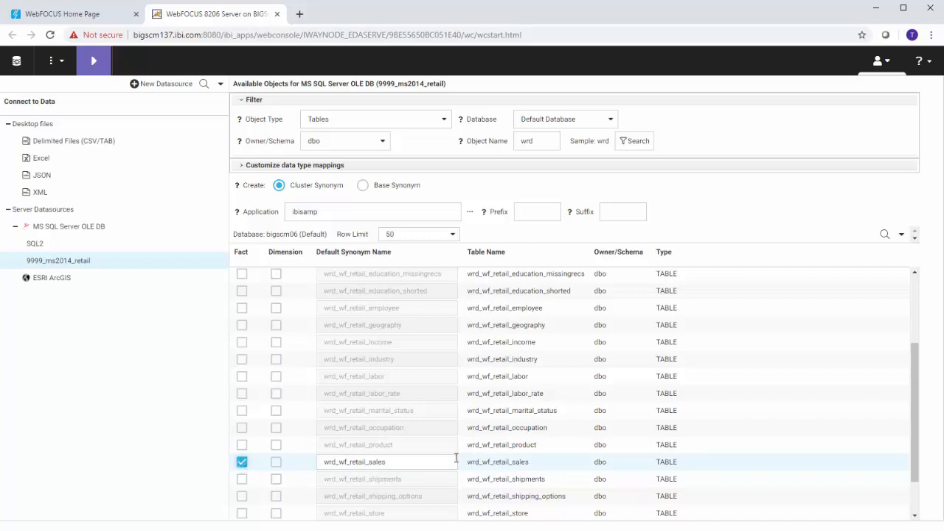
pyautogui.rightClick(541, 465)
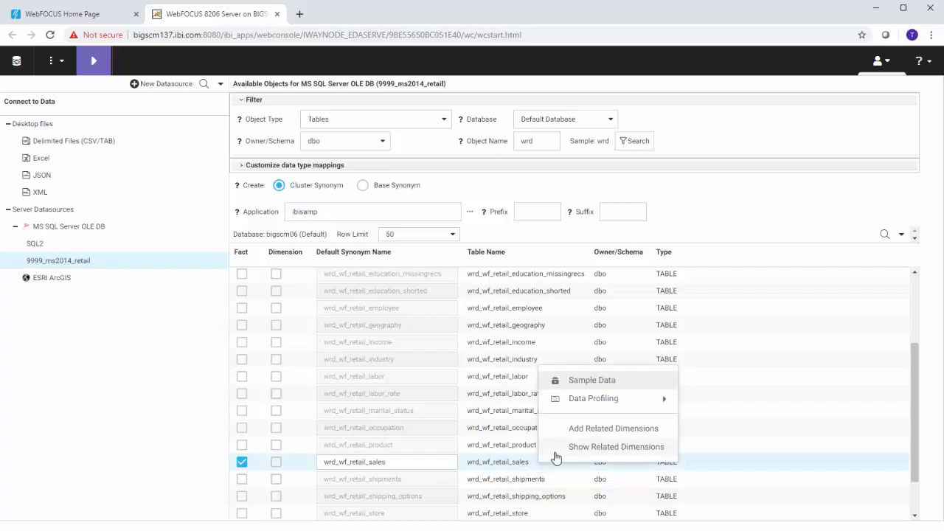
pyautogui.click(556, 454)
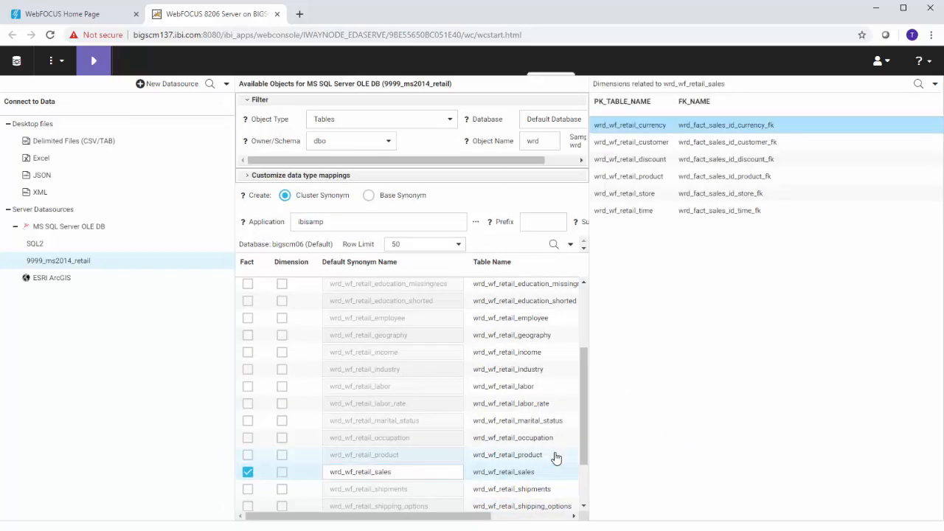
# Add the related dimensions of wrd_wf_retail_sales to the cluster selection and close the list of related dimensions
pyautogui.rightClick(553, 473)
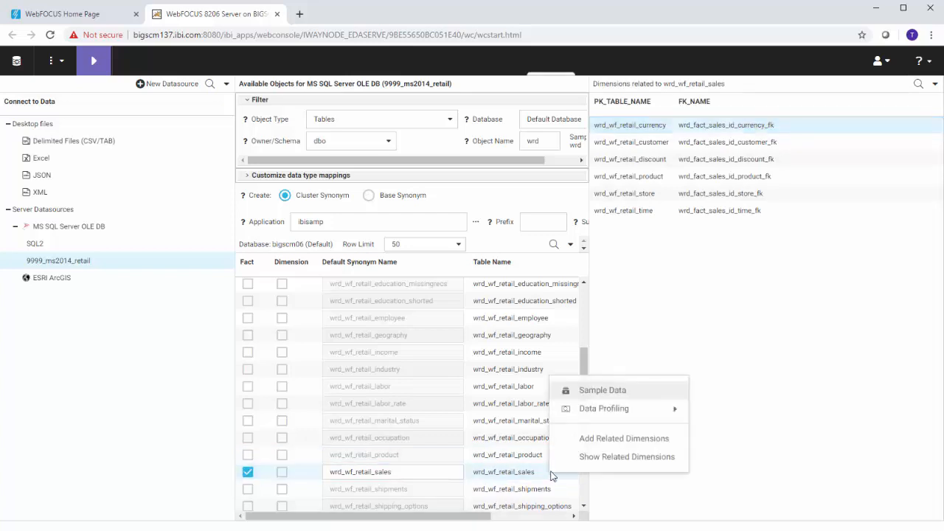
pyautogui.click(565, 444)
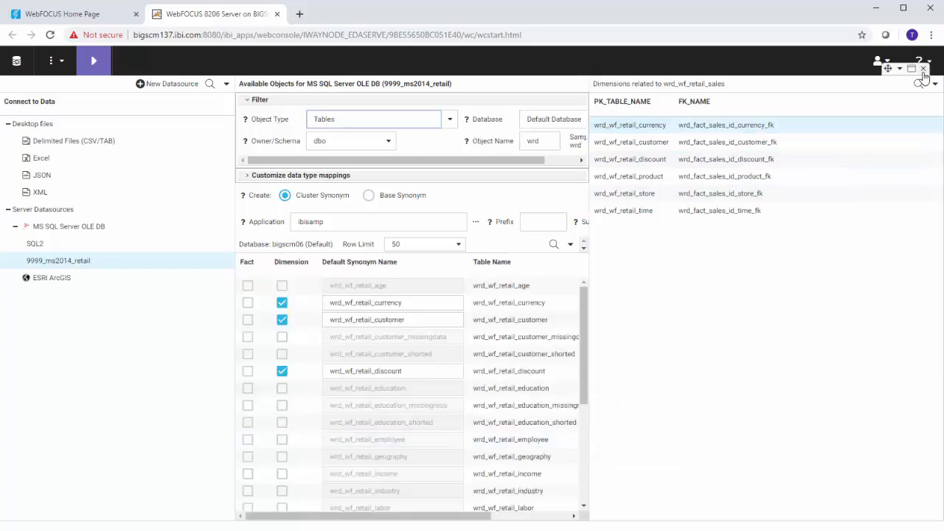
pyautogui.click(923, 79)
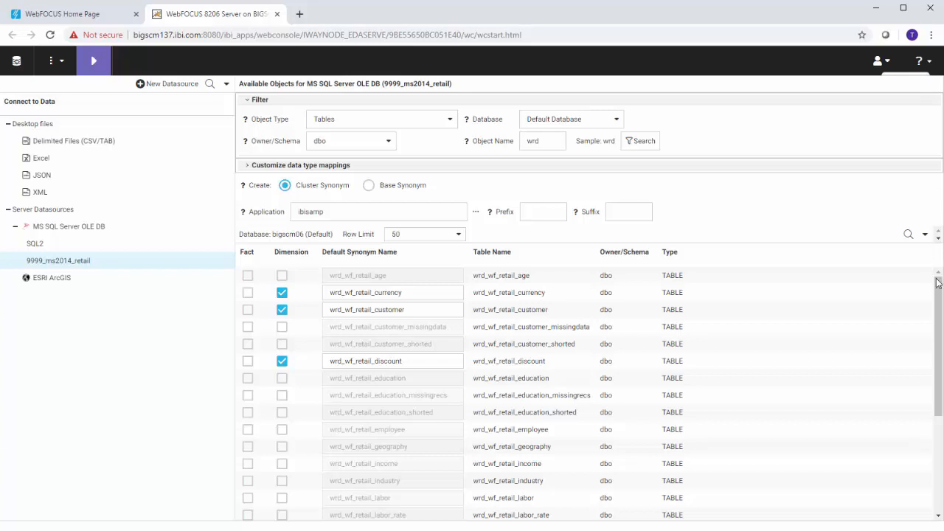
# Check the selected fact and dimension tables and create the cluster synonym in the ibisamp application
pyautogui.moveTo(937, 284); pyautogui.dragTo(938, 356)
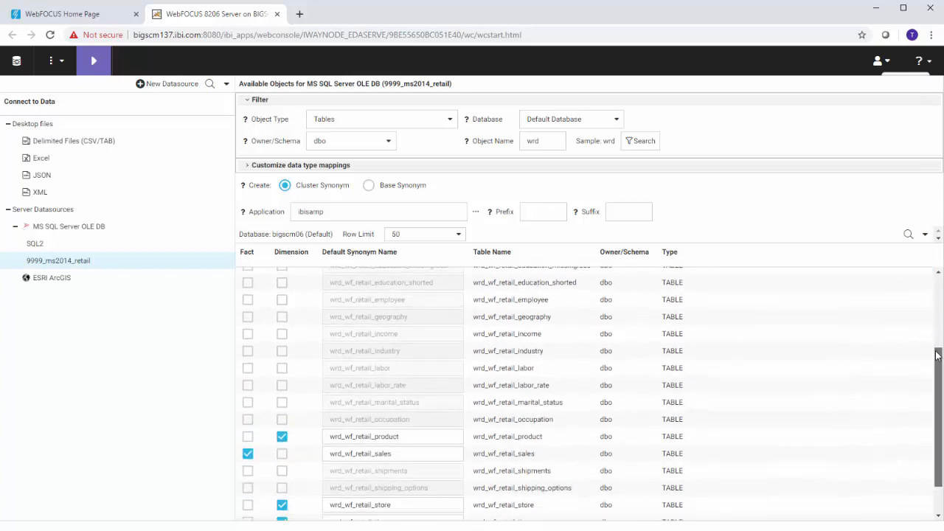
pyautogui.click(425, 453)
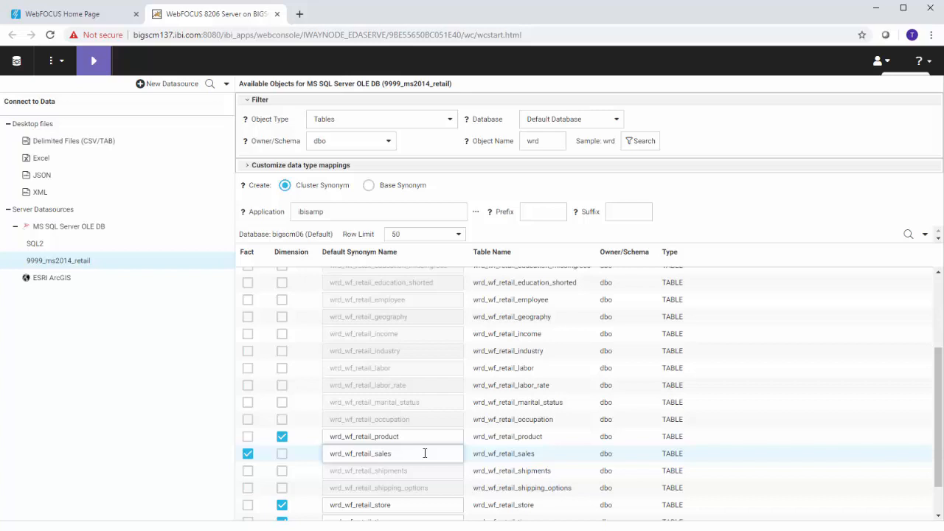
pyautogui.click(93, 62)
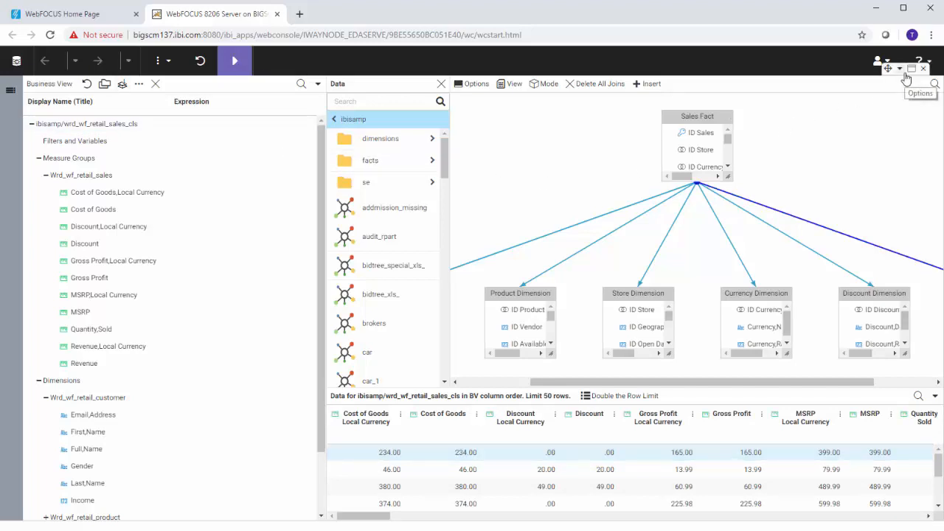
# View the layout options available for the join diagram pane and dismiss them without choosing any
pyautogui.click(904, 74)
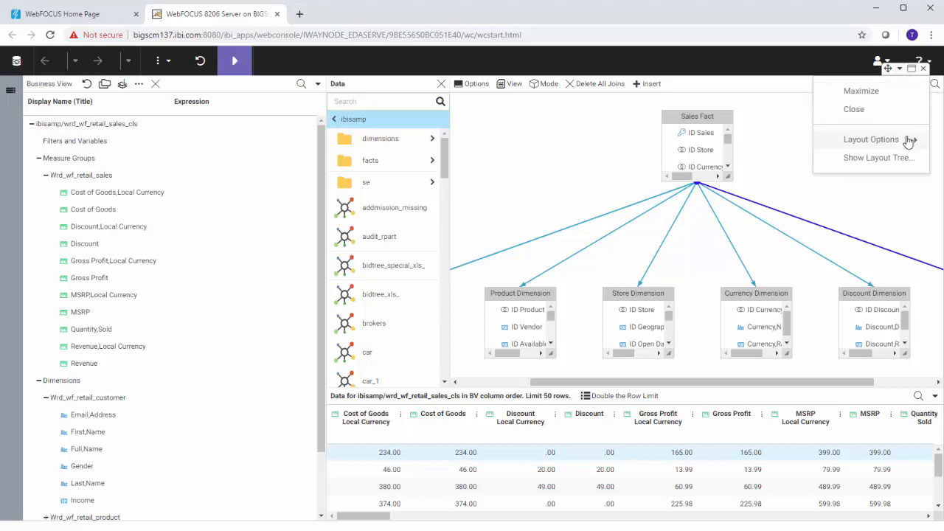
pyautogui.moveTo(909, 140)
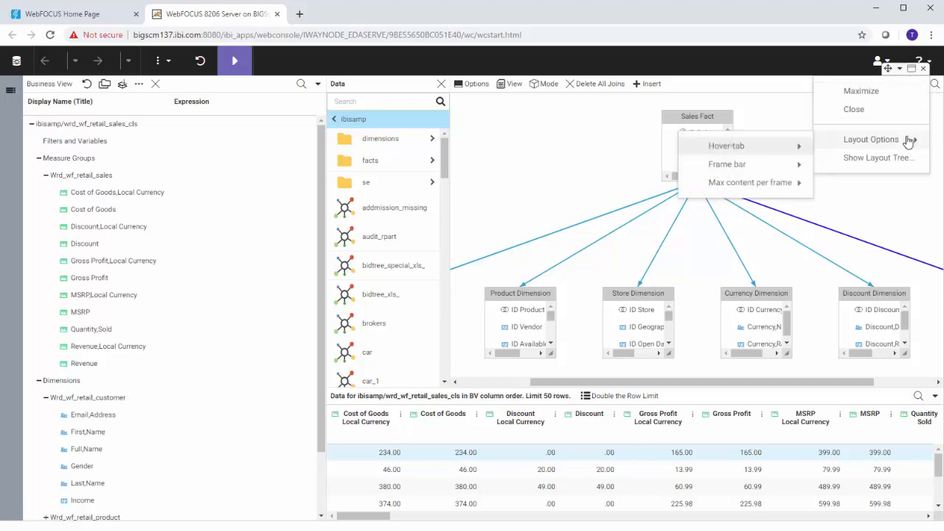
pyautogui.click(792, 93)
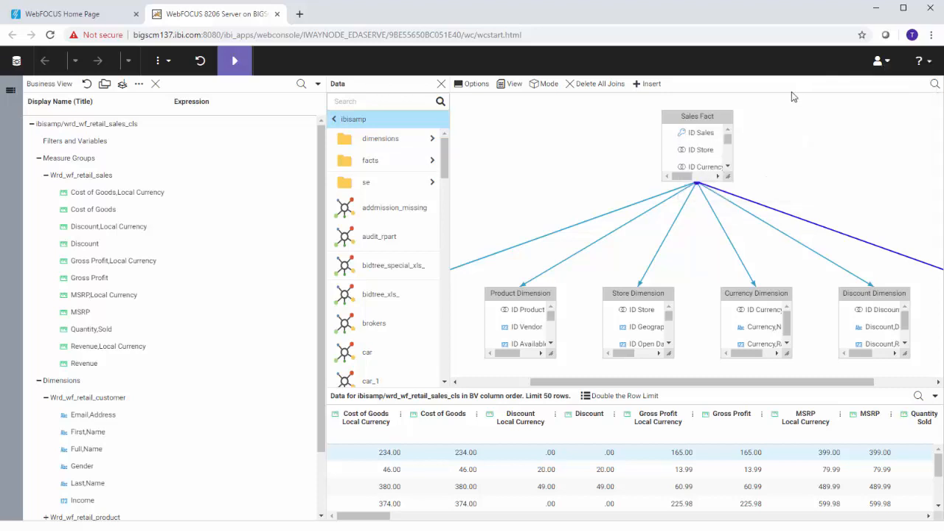
# View the synonym editor's advanced options and its diagnostics commands, leaving both without changing anything
pyautogui.click(175, 68)
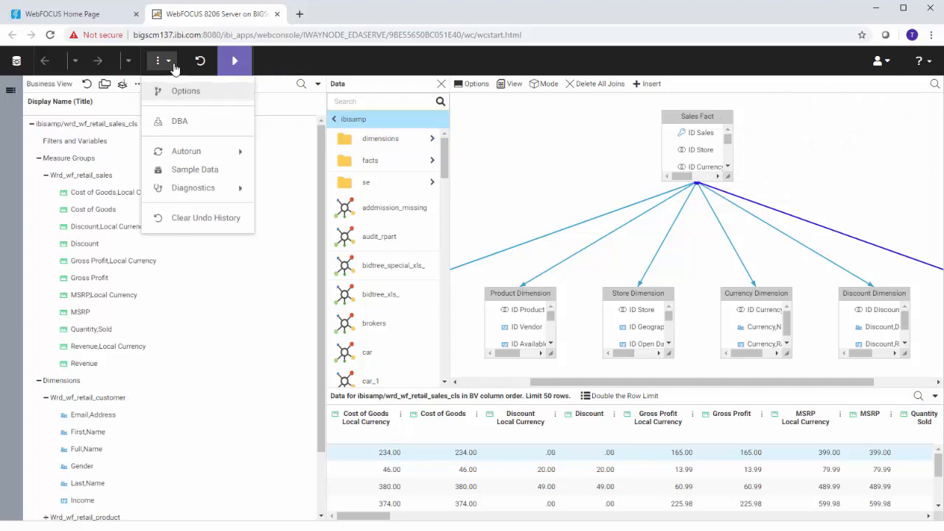
pyautogui.click(215, 94)
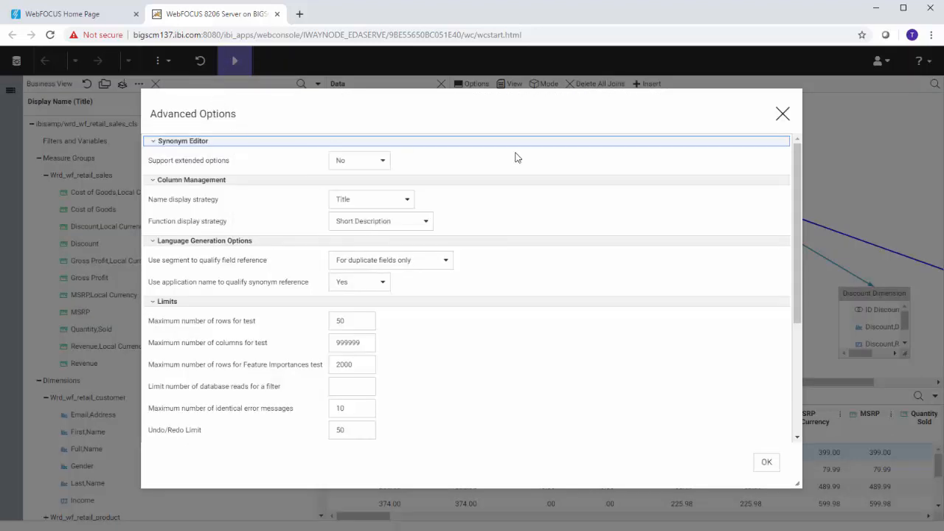
pyautogui.click(783, 115)
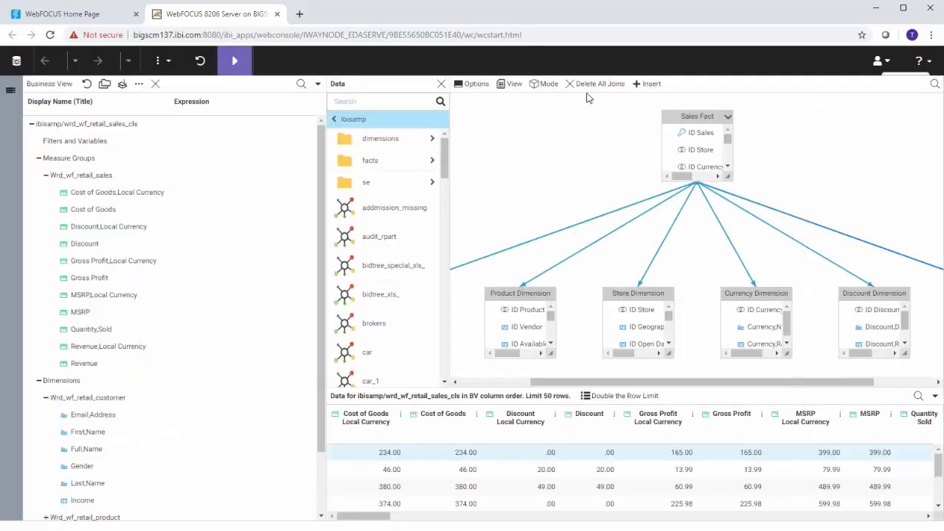
pyautogui.click(163, 60)
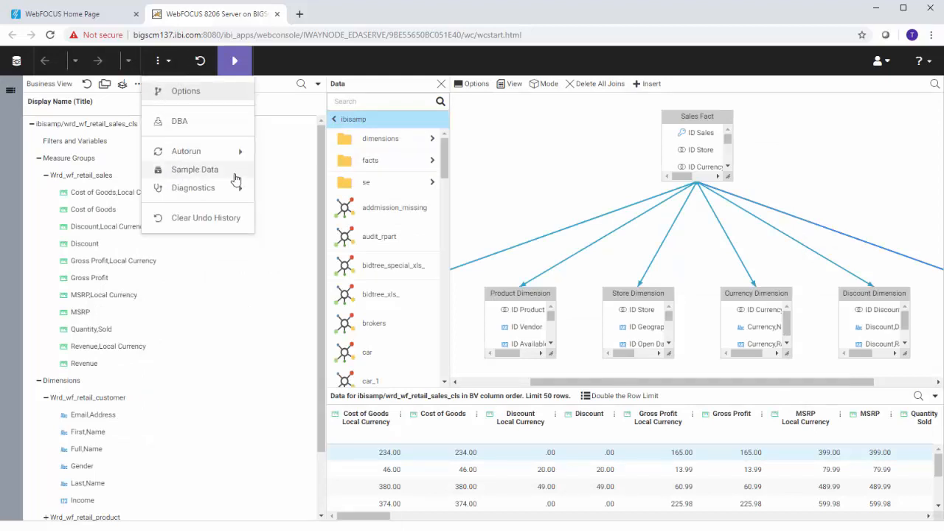
pyautogui.moveTo(226, 190)
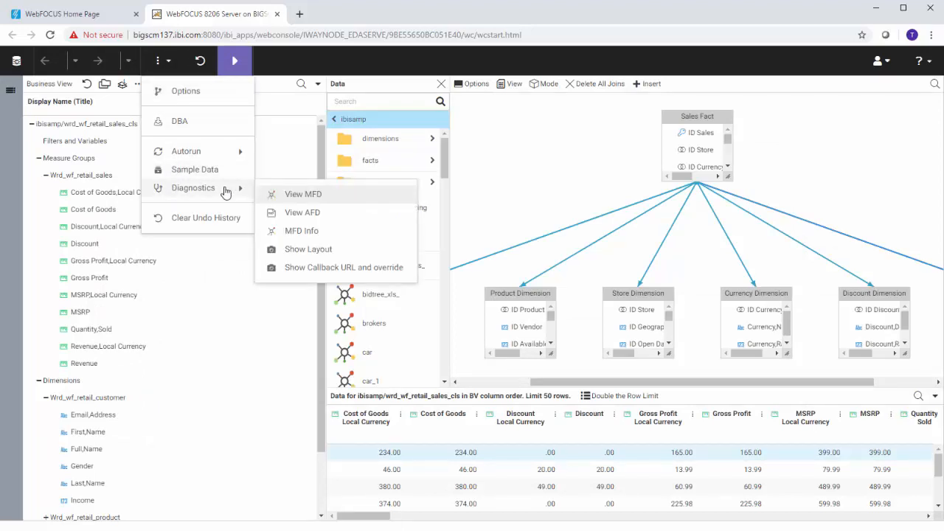
pyautogui.click(499, 145)
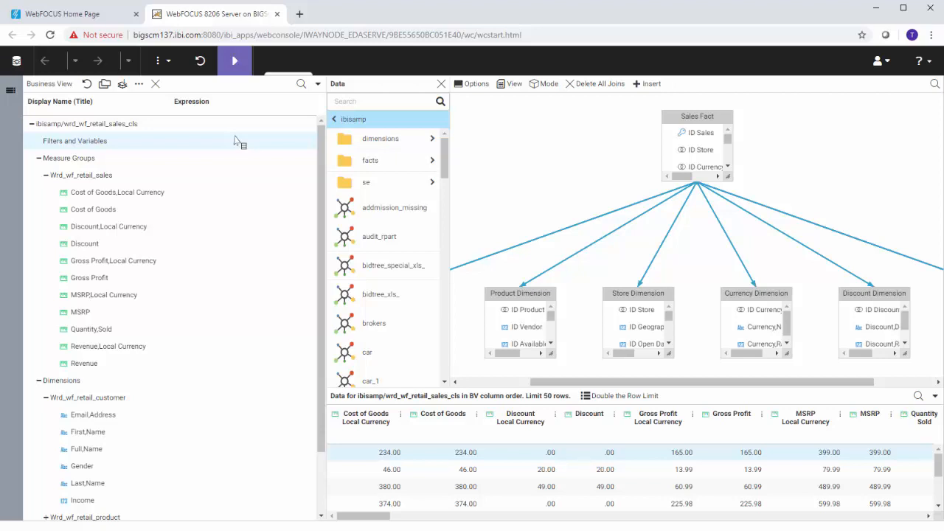
# Examine the commands for the Gross Profit,Local Currency measure, including its DV Role and Geographic Role choices
pyautogui.click(161, 261)
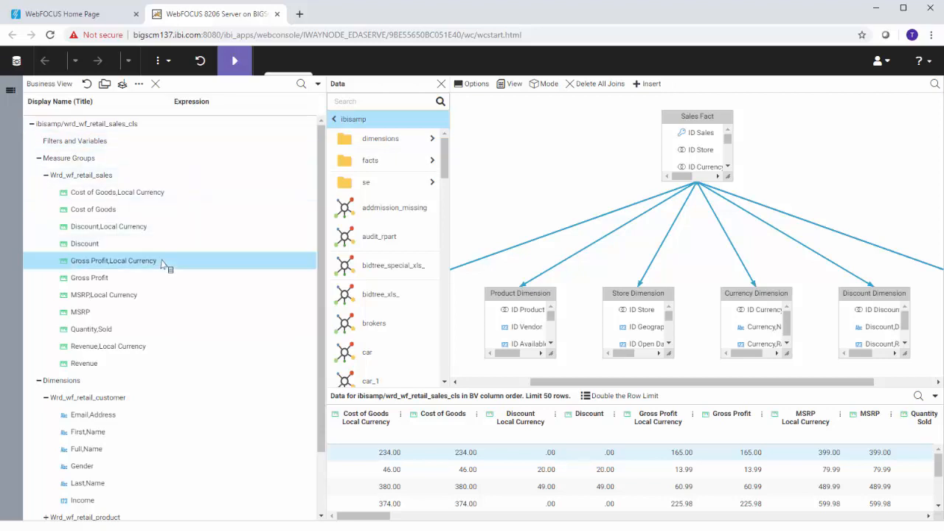
pyautogui.rightClick(163, 264)
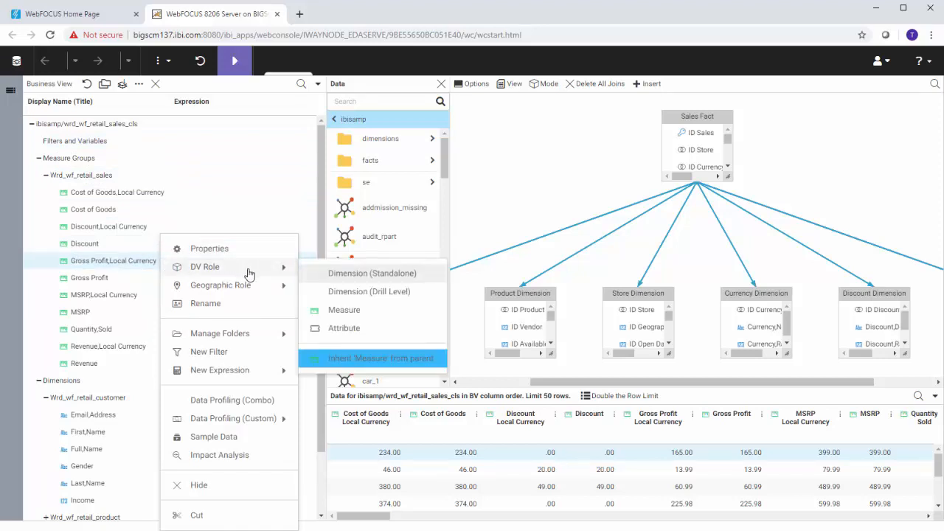
pyautogui.moveTo(261, 285)
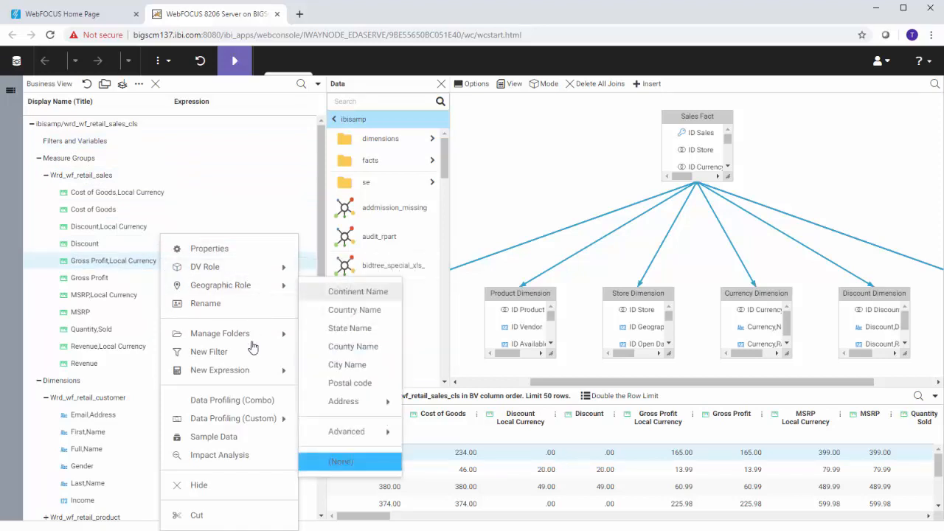
pyautogui.moveTo(259, 376)
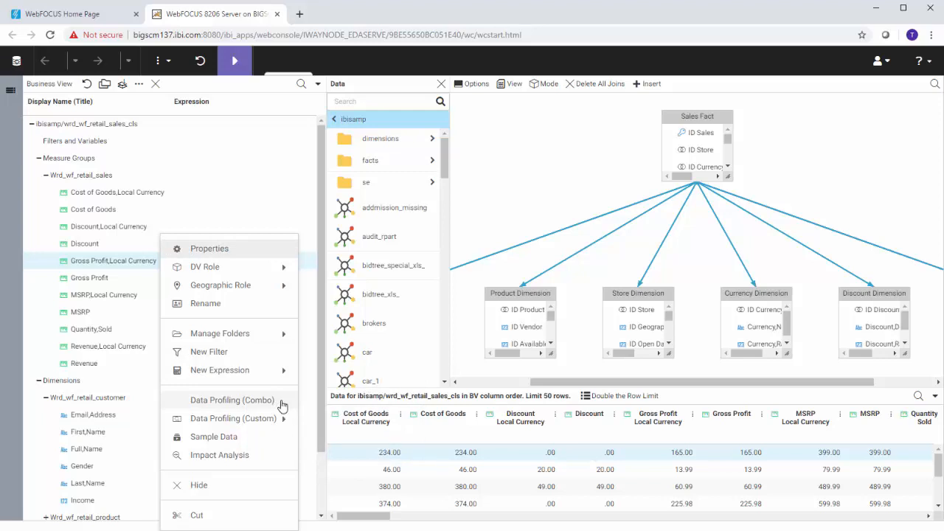
# Show the Table / Column view of the synonym beside the Business View and undo that layout change
pyautogui.click(14, 96)
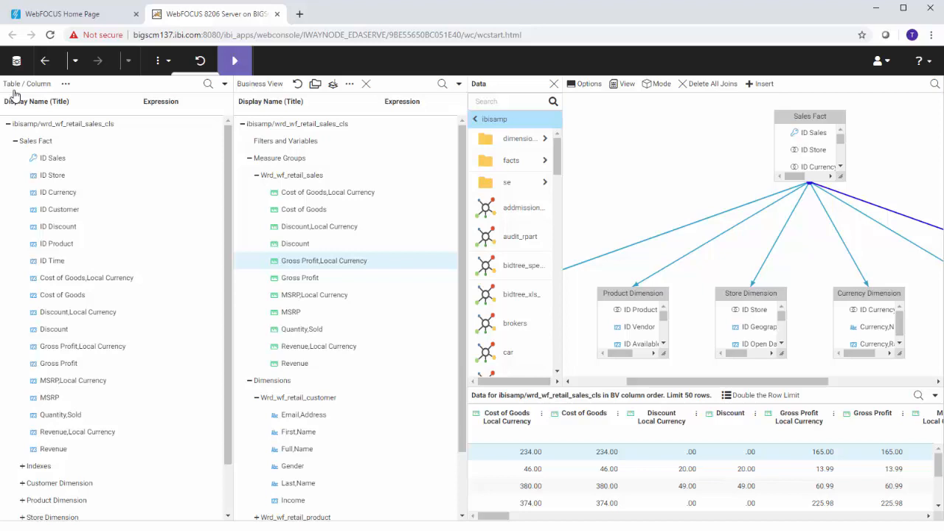
pyautogui.click(51, 65)
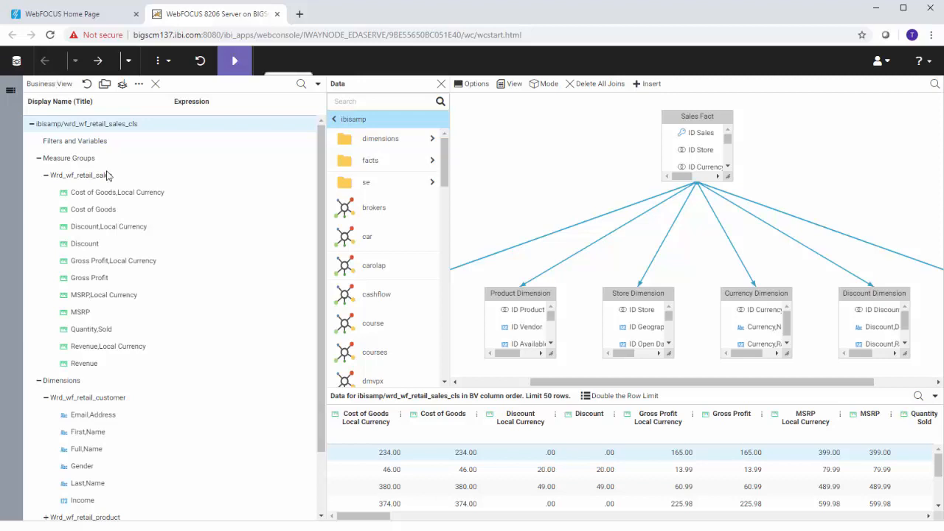
pyautogui.click(406, 297)
pyautogui.moveTo(406, 297); pyautogui.dragTo(536, 193)
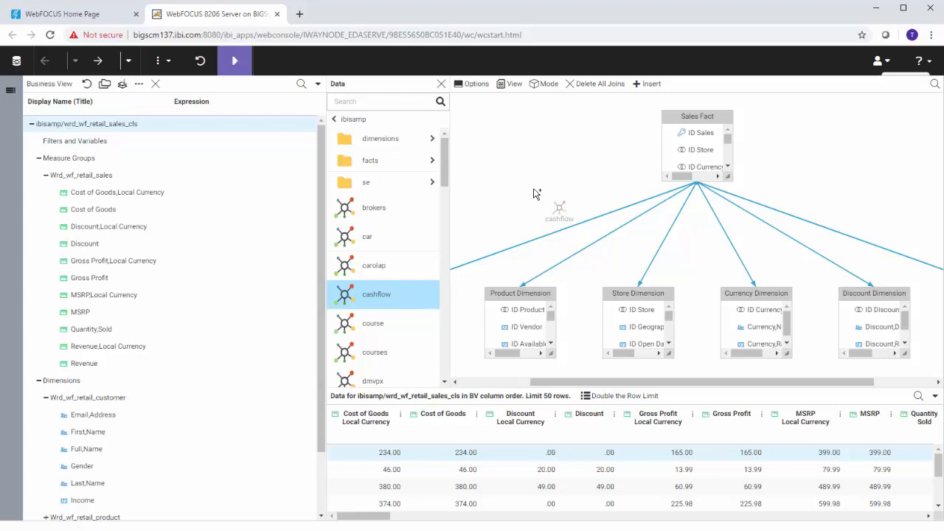
pyautogui.moveTo(536, 194); pyautogui.dragTo(414, 291)
pyautogui.moveTo(414, 291); pyautogui.dragTo(416, 291)
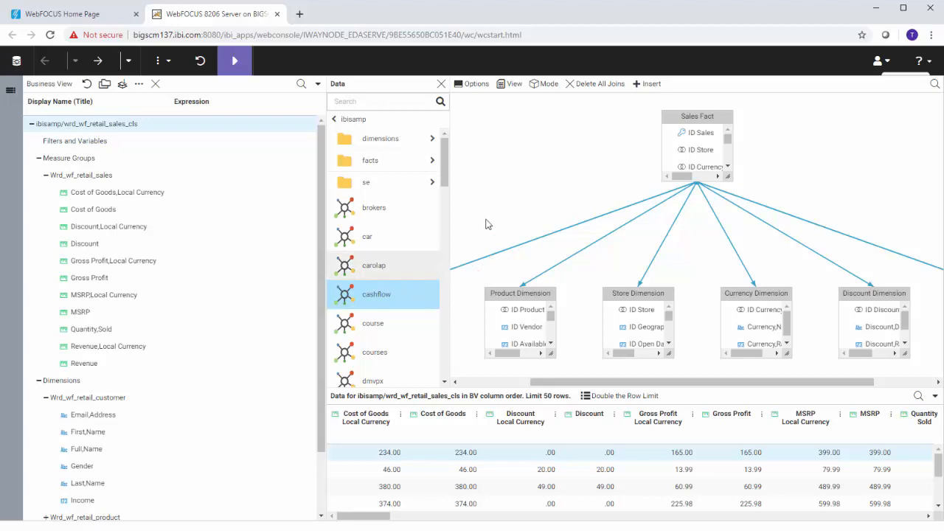
# View the Join Editor options and the join diagram's view commands, leaving both without changing anything
pyautogui.click(476, 85)
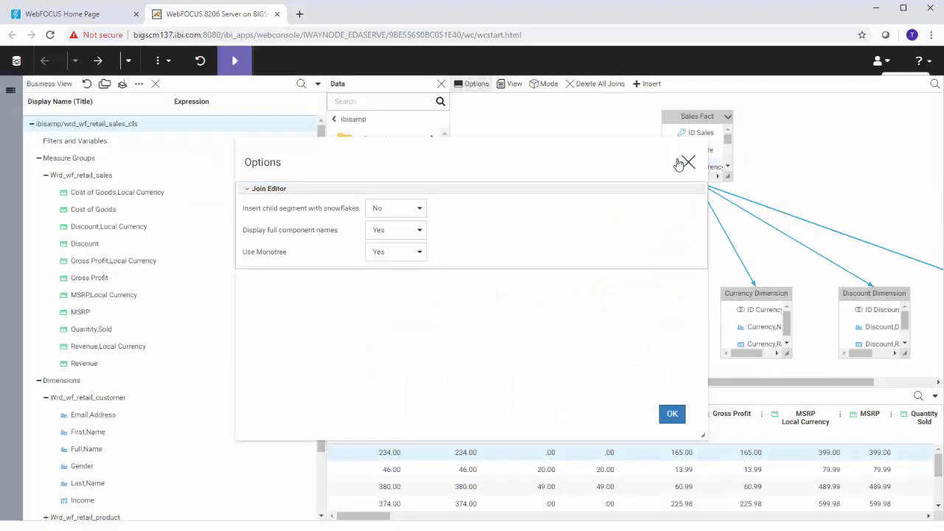
pyautogui.click(684, 161)
pyautogui.click(516, 86)
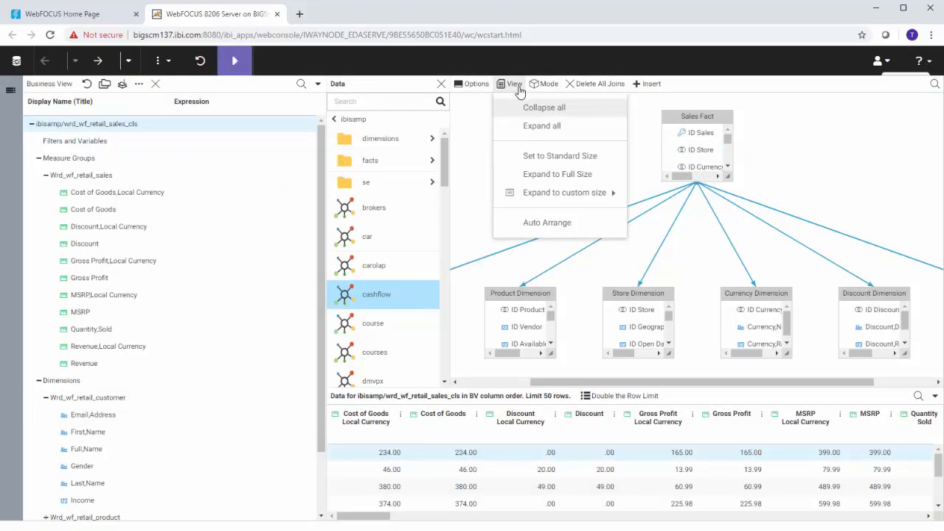
pyautogui.click(475, 125)
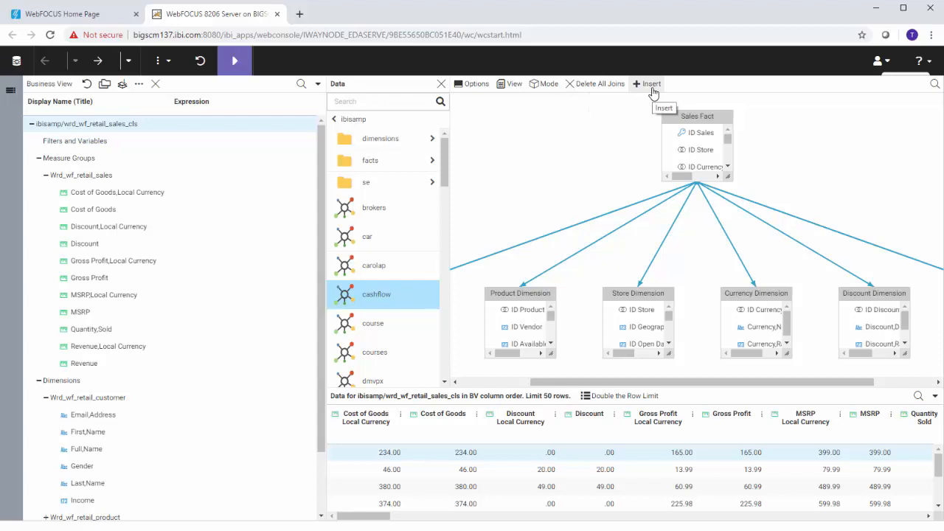
# View the join configuration and sample data for the link from Sales Fact to Product Dimension, and close it unchanged
pyautogui.rightClick(616, 235)
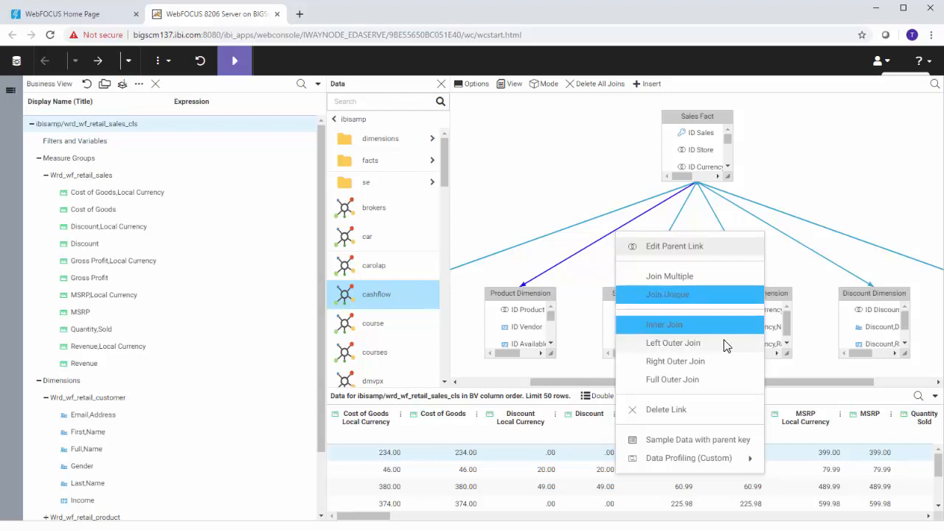
pyautogui.click(719, 246)
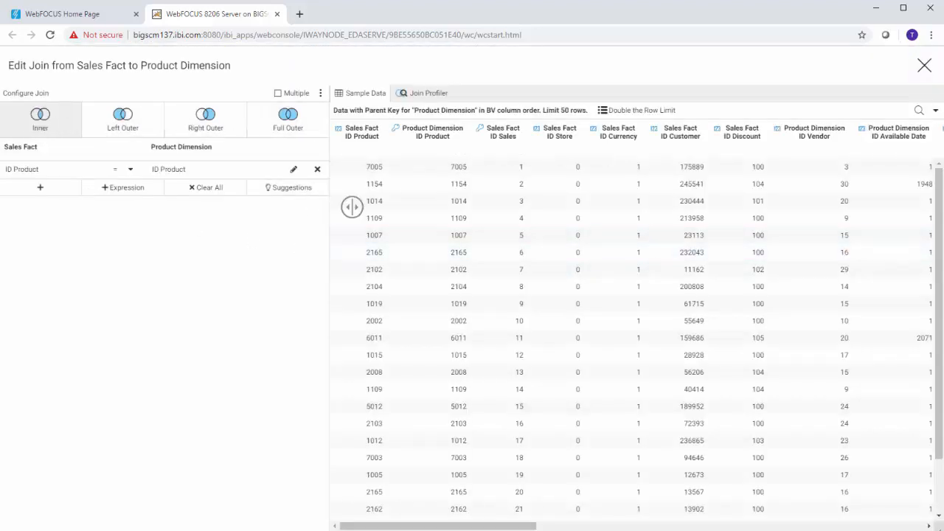
pyautogui.click(923, 65)
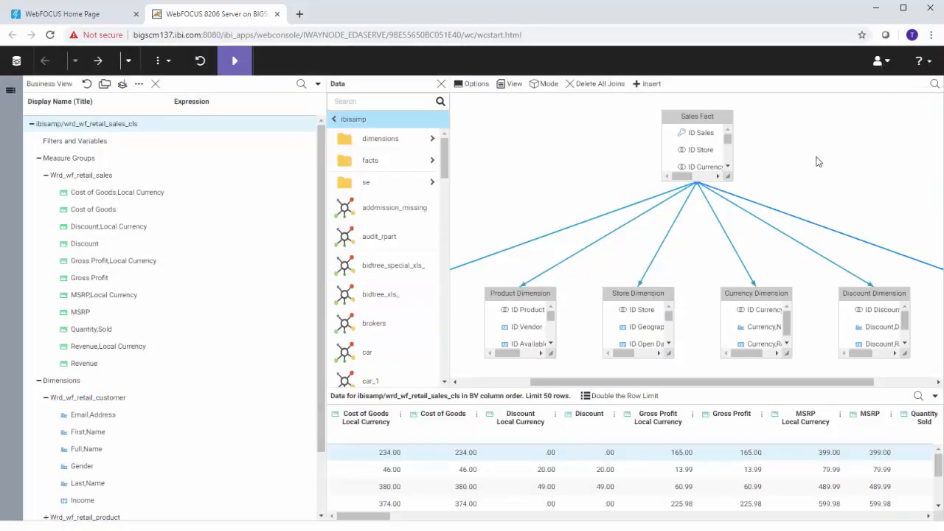
# Save the cluster synonym as wrd_wf_retail_sales_cls in the ibisamp application and return to the home page
pyautogui.click(558, 417)
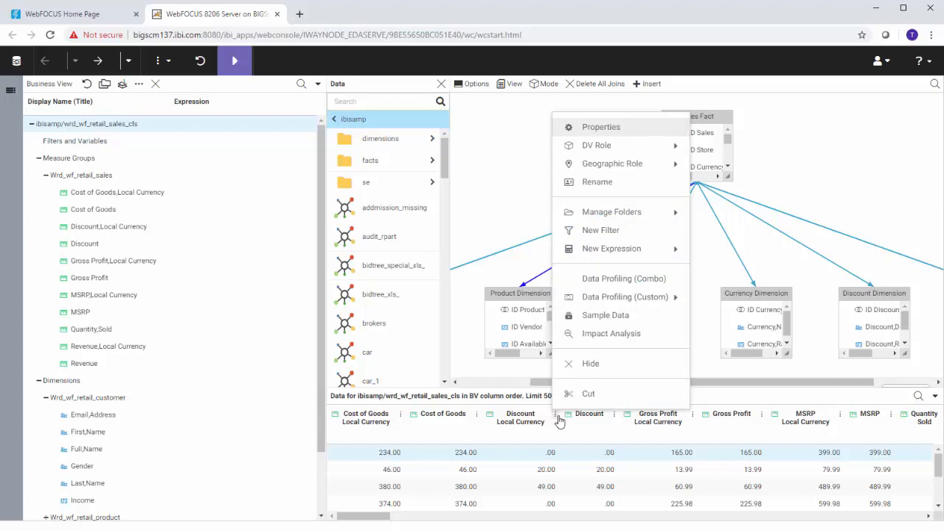
pyautogui.click(237, 63)
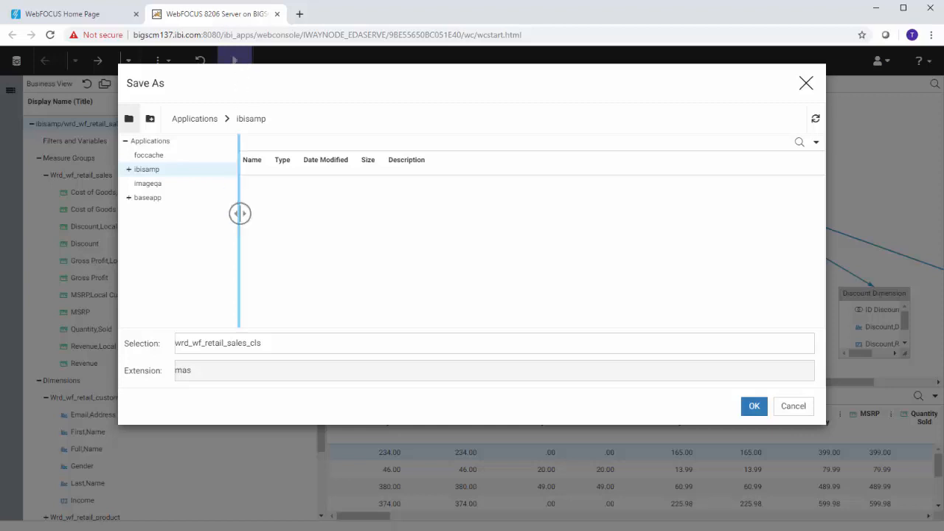
pyautogui.click(302, 343)
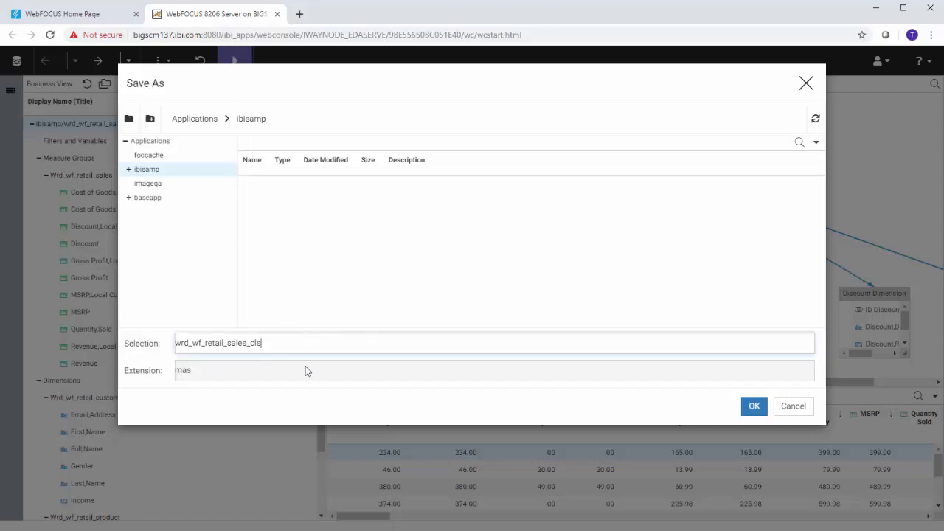
pyautogui.click(754, 406)
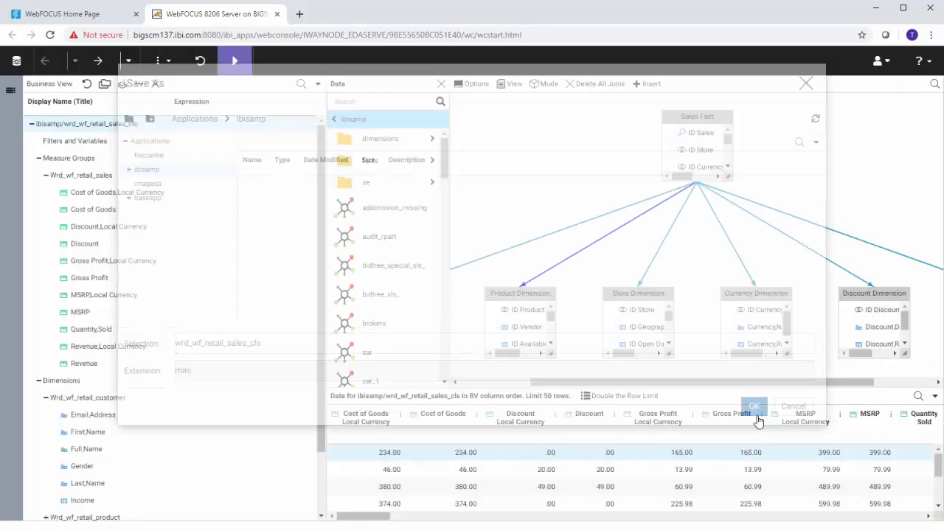
pyautogui.hotkey('ctrl', 'w')
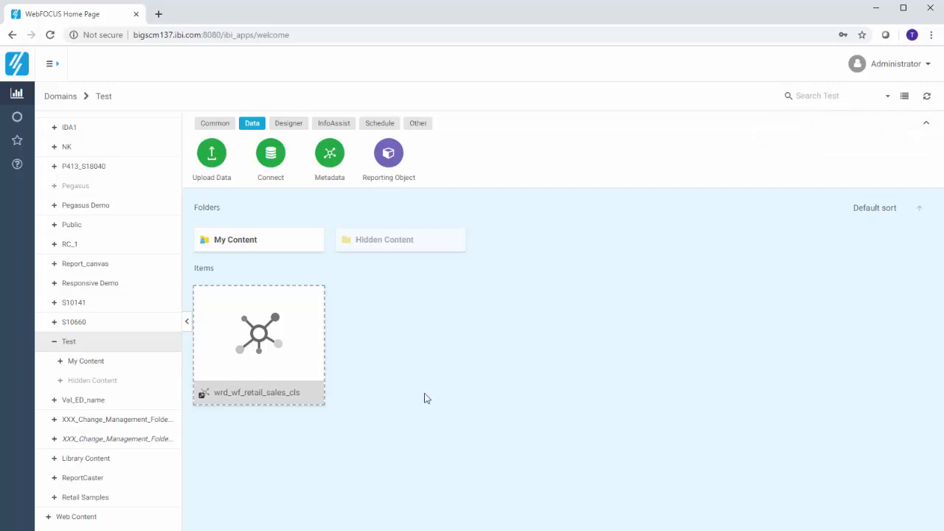
# View the commands for the wrd_wf_retail_sales_cls synonym, including its options for creating new content, and leave without choosing any
pyautogui.rightClick(308, 389)
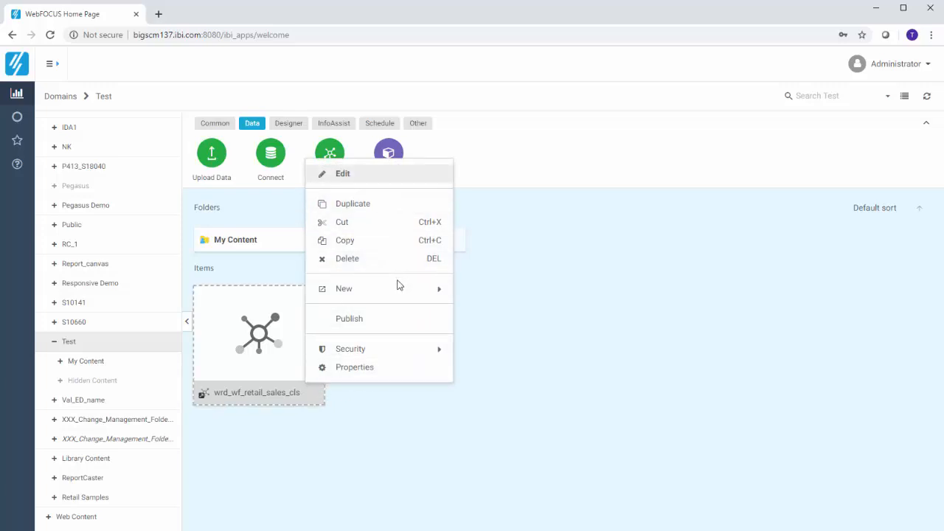
pyautogui.moveTo(397, 291)
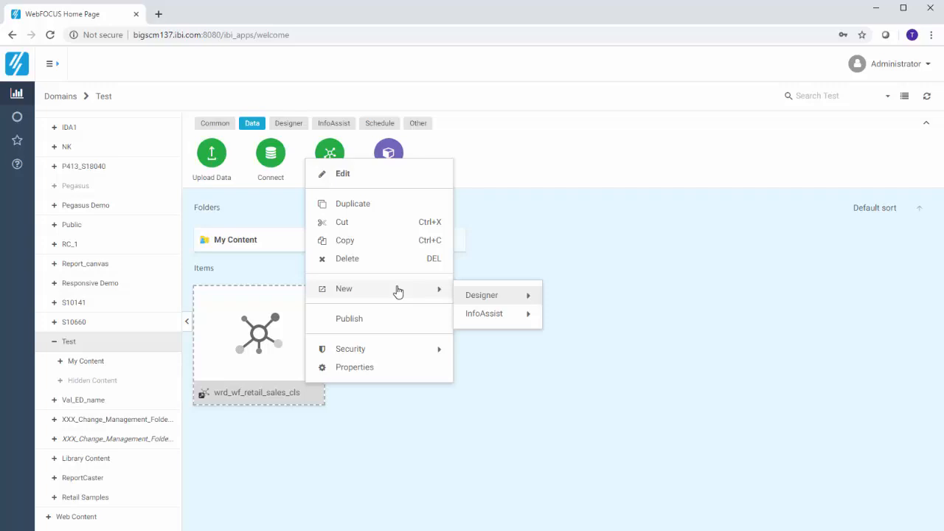
pyautogui.click(493, 244)
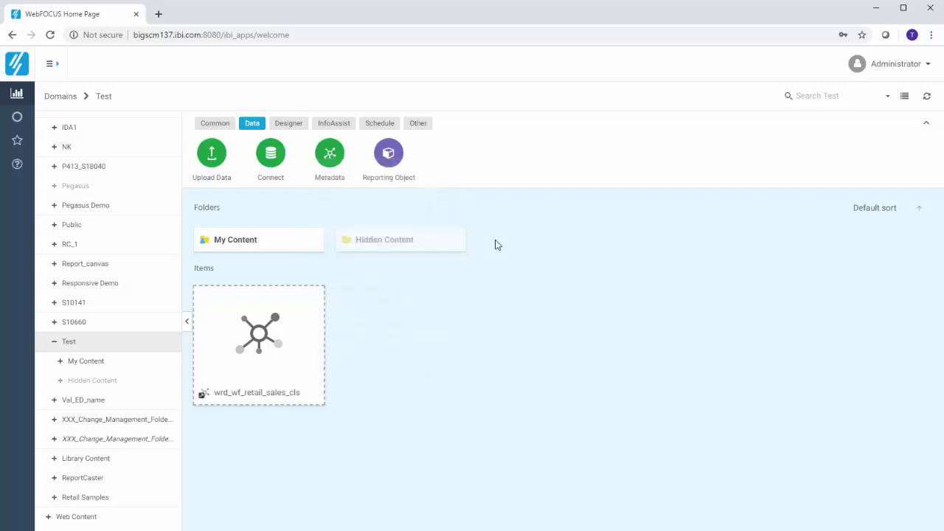
# Open the data connection page and show the DBMS objects of the 9999_ms2014_retail connection
pyautogui.click(271, 155)
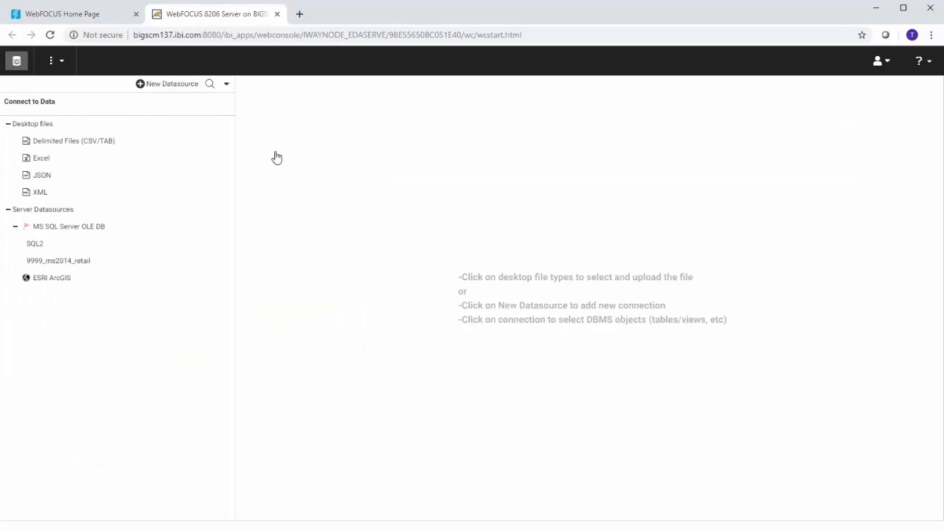
pyautogui.click(135, 262)
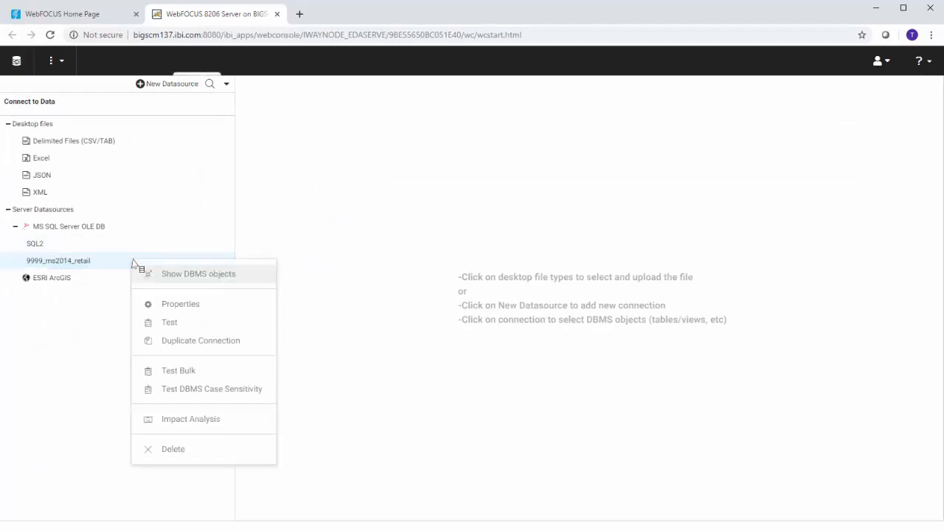
pyautogui.click(249, 280)
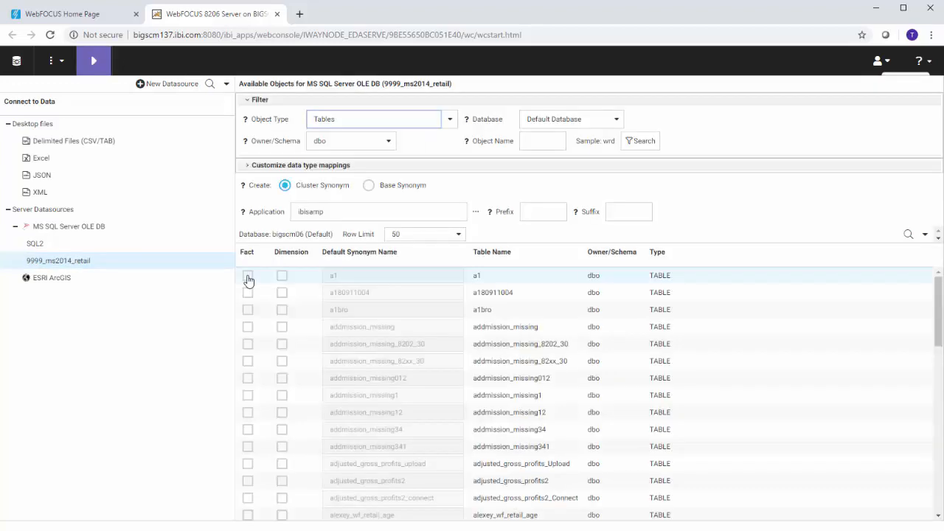
# Filter the available tables by the object name "cent"
pyautogui.click(542, 140)
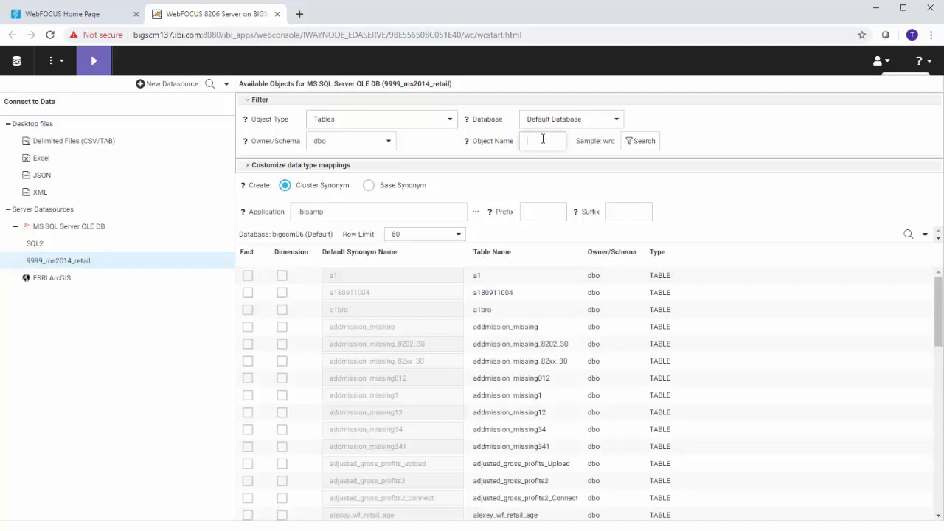
pyautogui.write('cent')
pyautogui.click(634, 147)
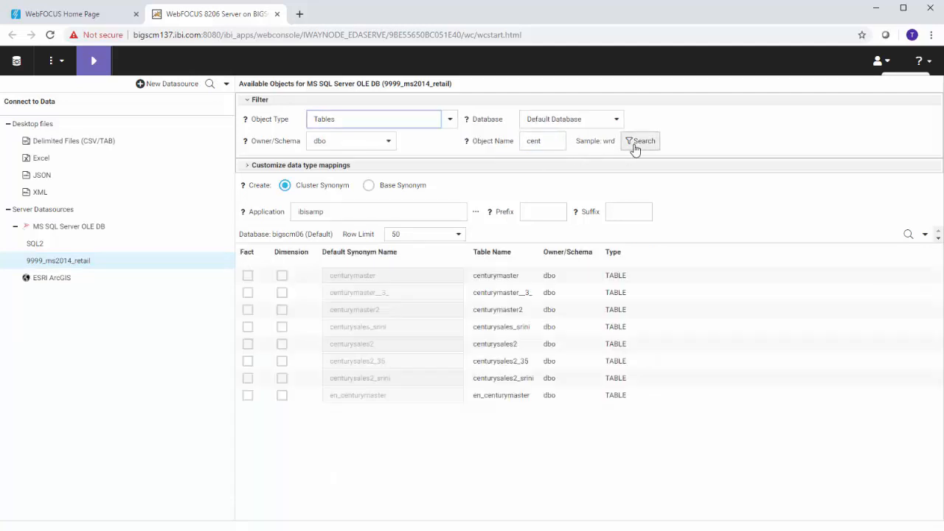
# Create a base synonym from the centurymaster table in the ibisamp application
pyautogui.click(368, 186)
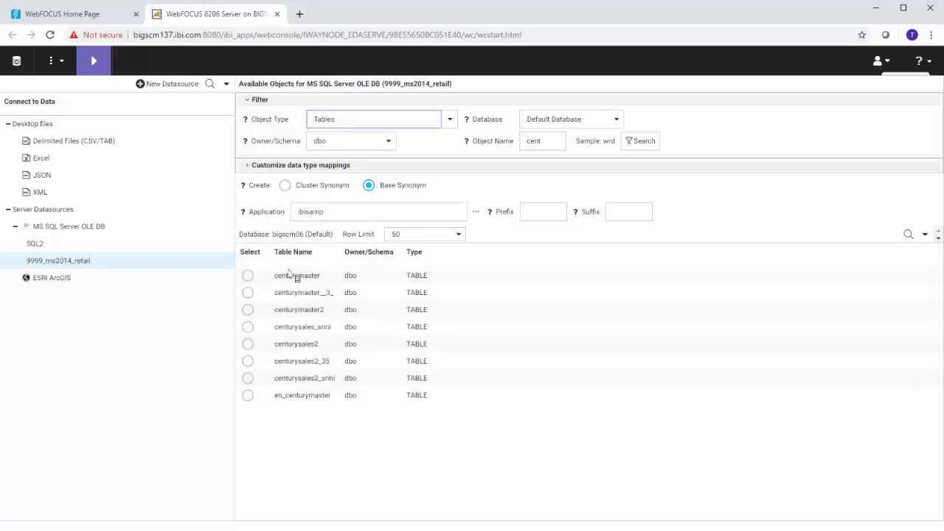
pyautogui.click(247, 275)
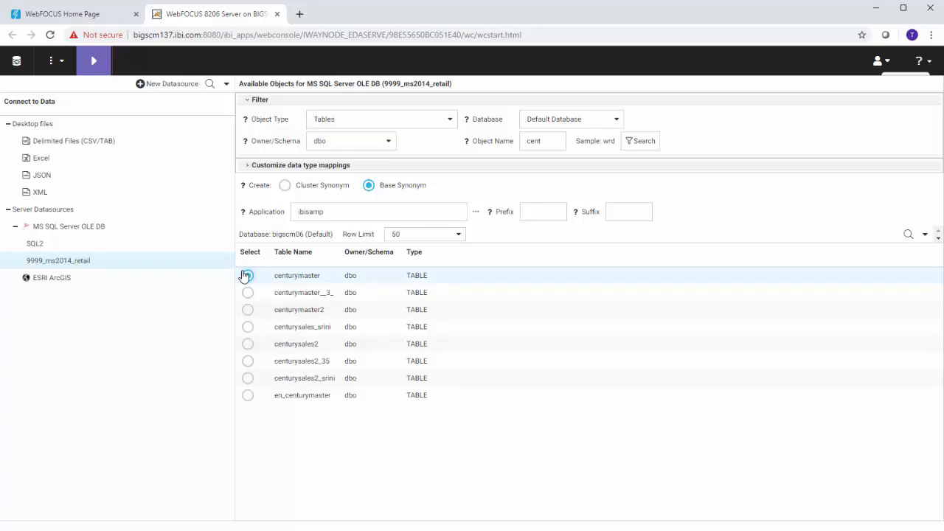
pyautogui.click(247, 275)
pyautogui.click(97, 63)
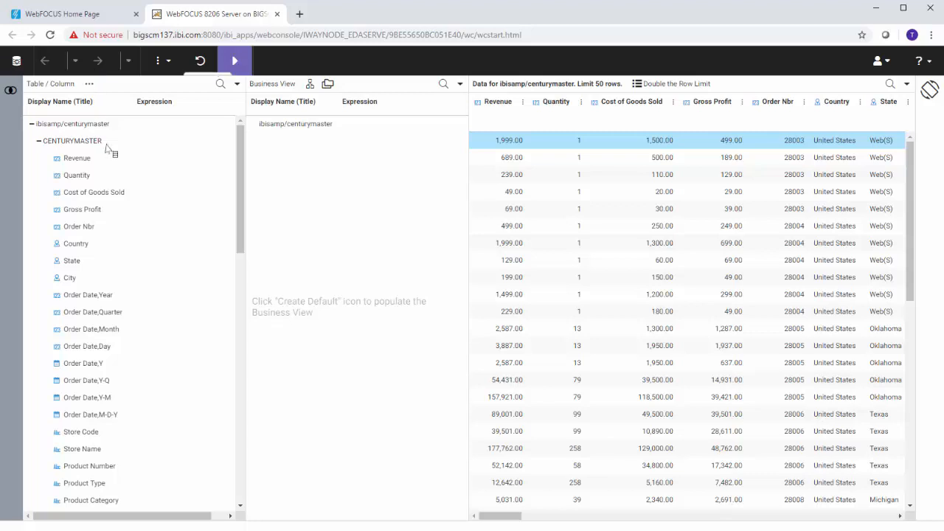
# Examine the commands for the Revenue column, including its New Expression and custom Data Profiling choices
pyautogui.click(123, 160)
pyautogui.rightClick(121, 159)
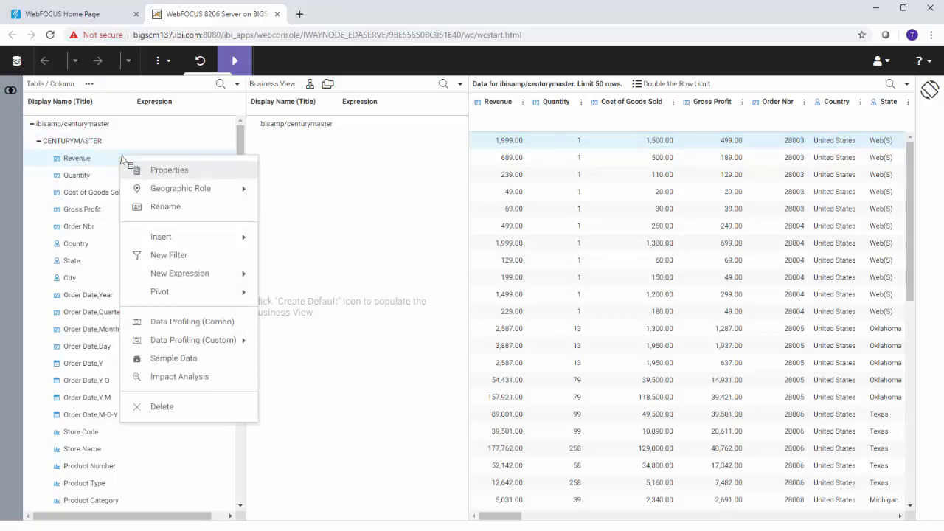
pyautogui.moveTo(220, 190)
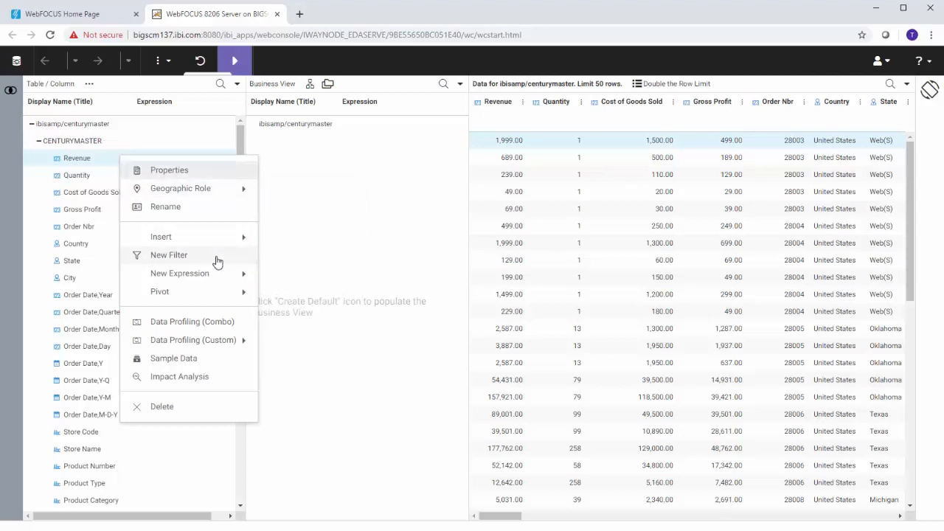
pyautogui.moveTo(218, 277)
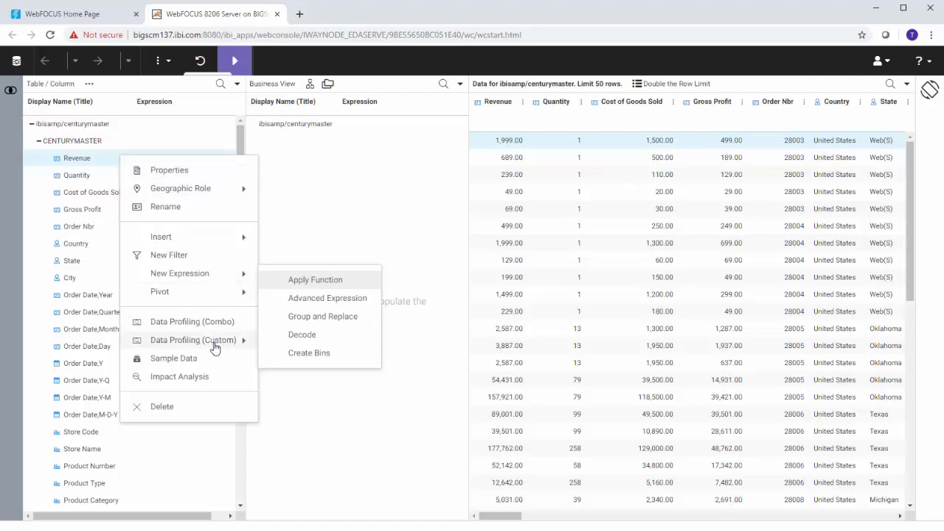
pyautogui.moveTo(215, 345)
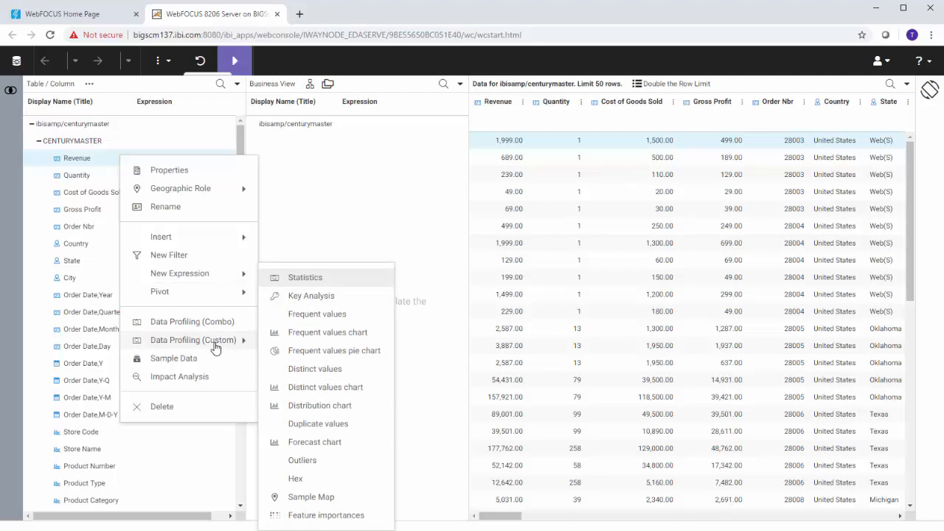
# Show the Join Editor for the centurymaster synonym and undo that layout change
pyautogui.moveTo(12, 91)
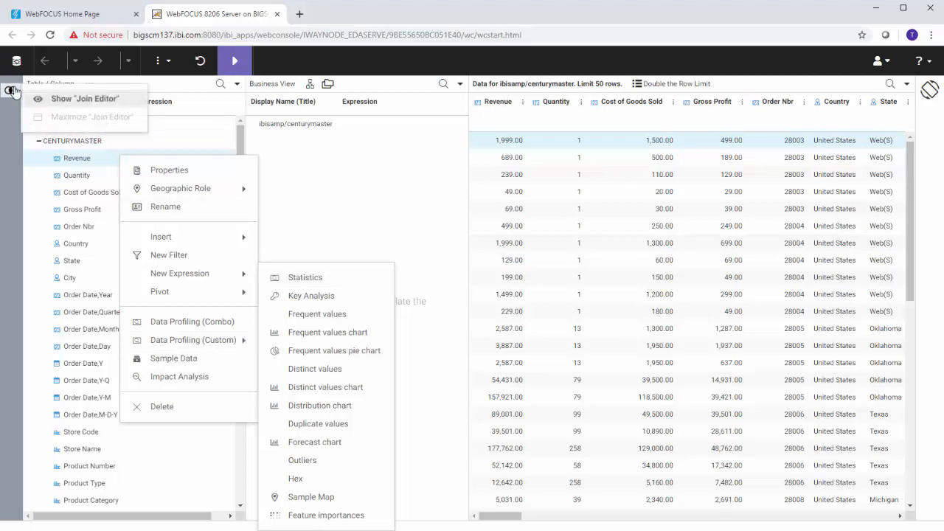
pyautogui.click(37, 101)
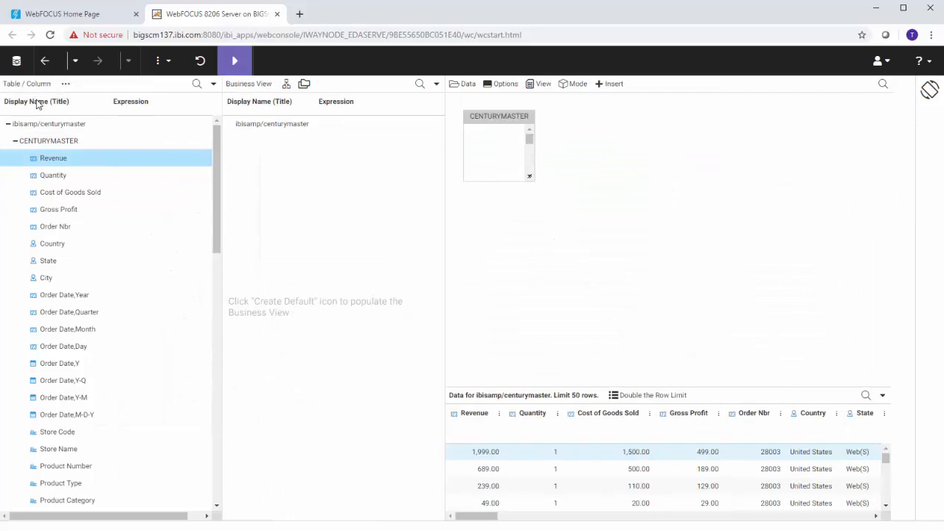
pyautogui.click(44, 65)
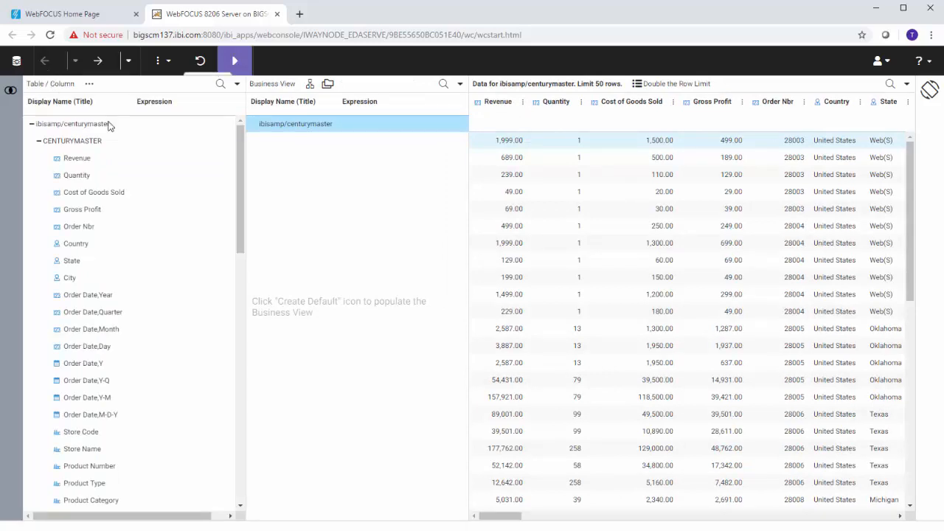
# Create the default Business View for centurymaster and view the Quantity measure's commands in both the view and the data preview
pyautogui.click(310, 86)
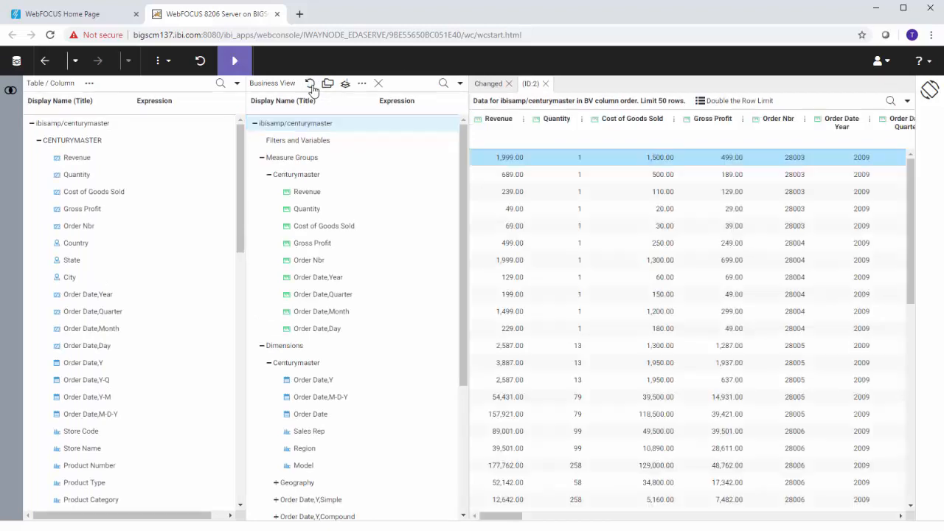
pyautogui.rightClick(333, 211)
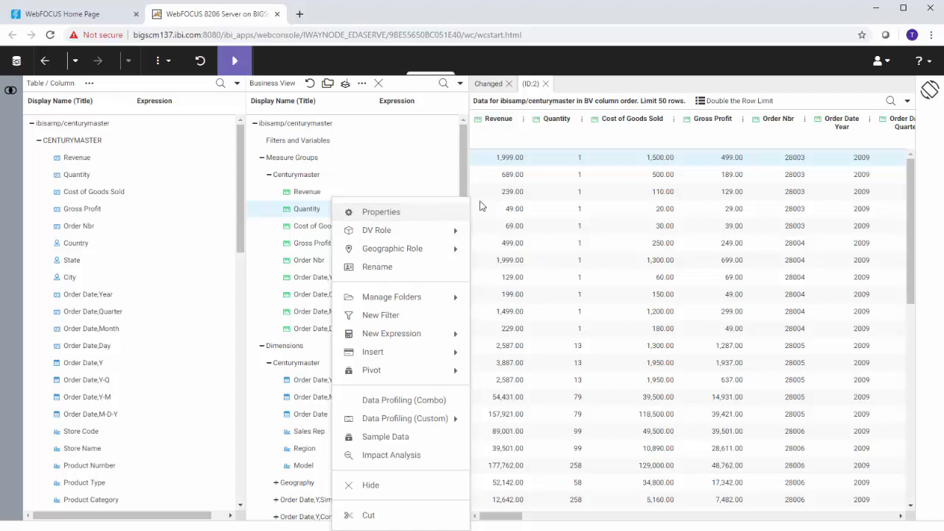
pyautogui.click(520, 142)
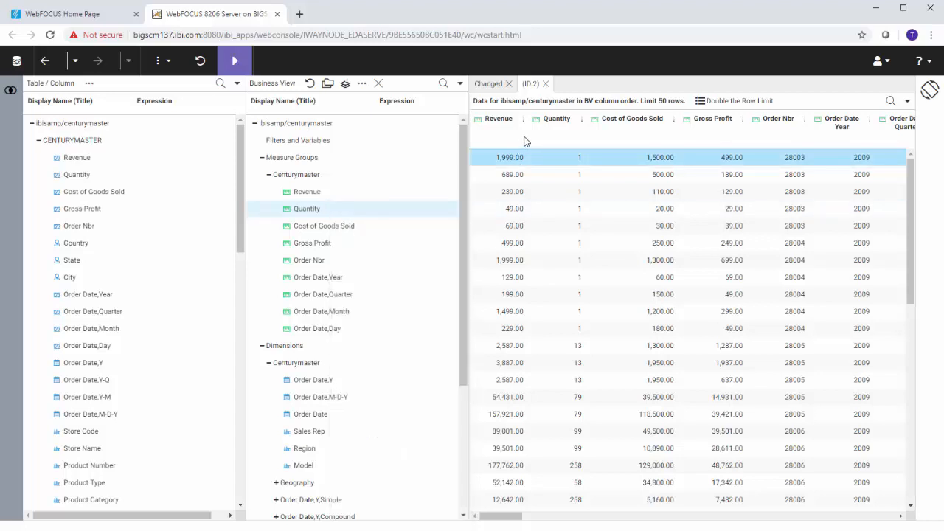
pyautogui.click(582, 120)
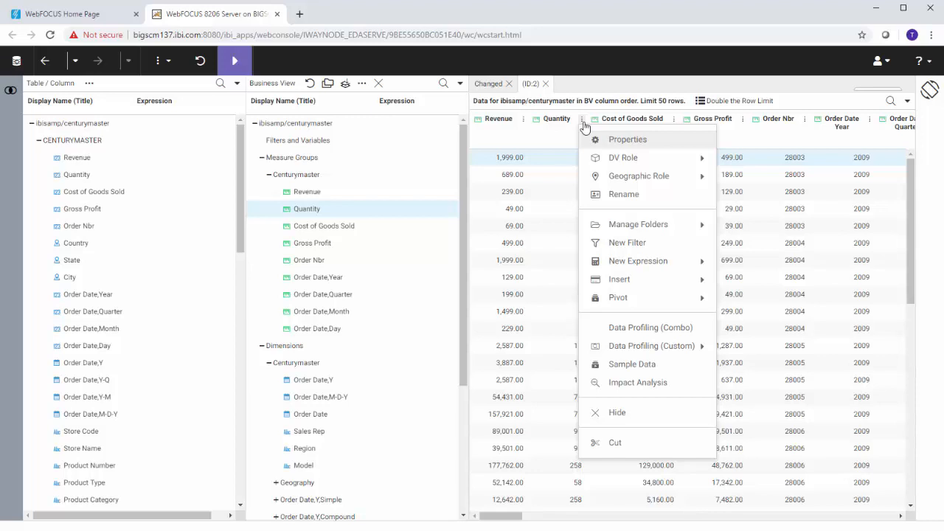
pyautogui.click(560, 133)
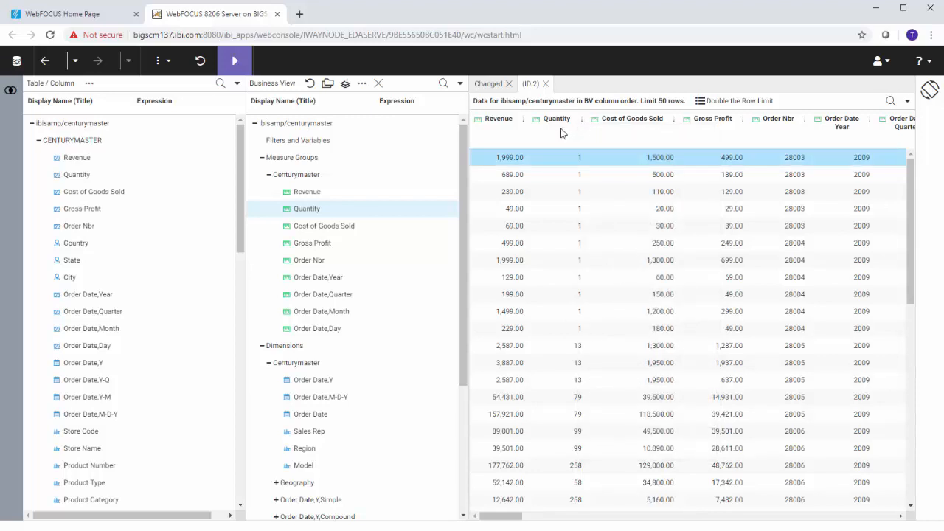
# Save the base synonym as centurymaster in the ibisamp application and return to the home page
pyautogui.click(235, 62)
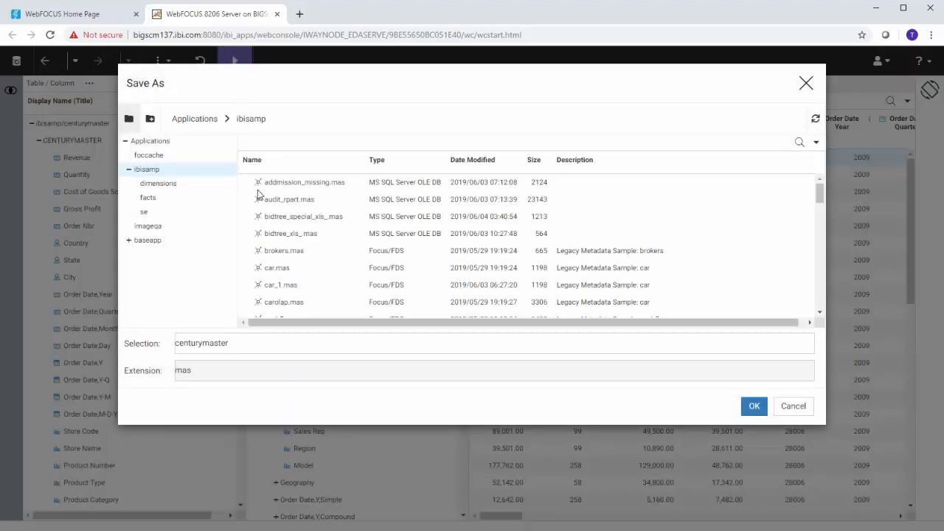
pyautogui.click(377, 350)
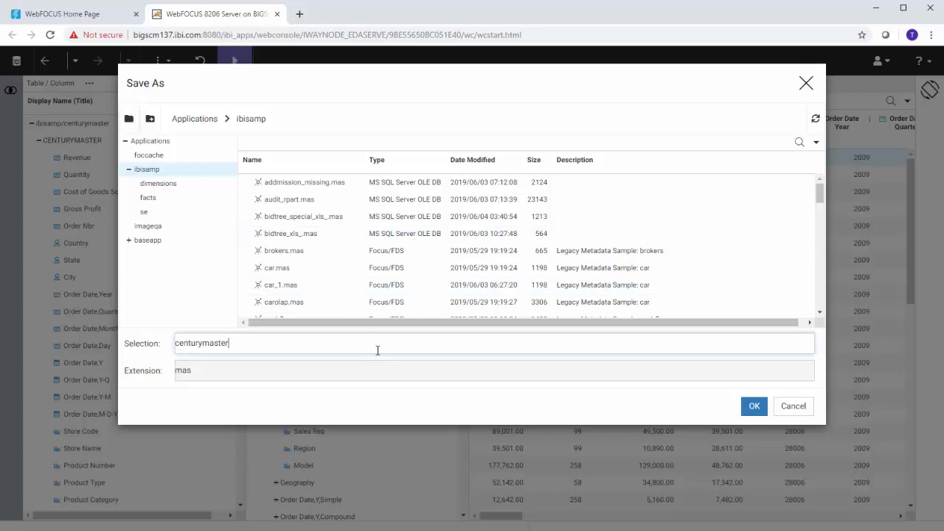
pyautogui.click(747, 414)
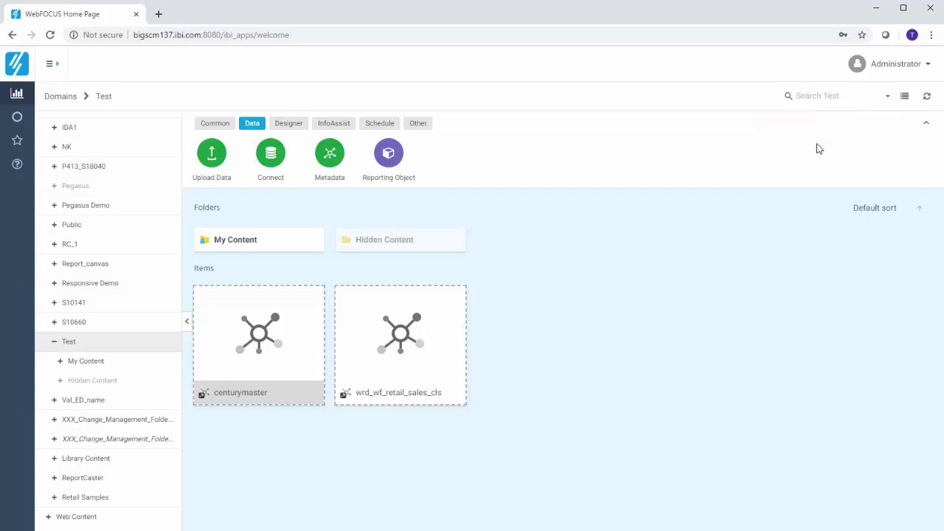
# View the kinds of new Designer content that can be created from the centurymaster synonym
pyautogui.rightClick(299, 374)
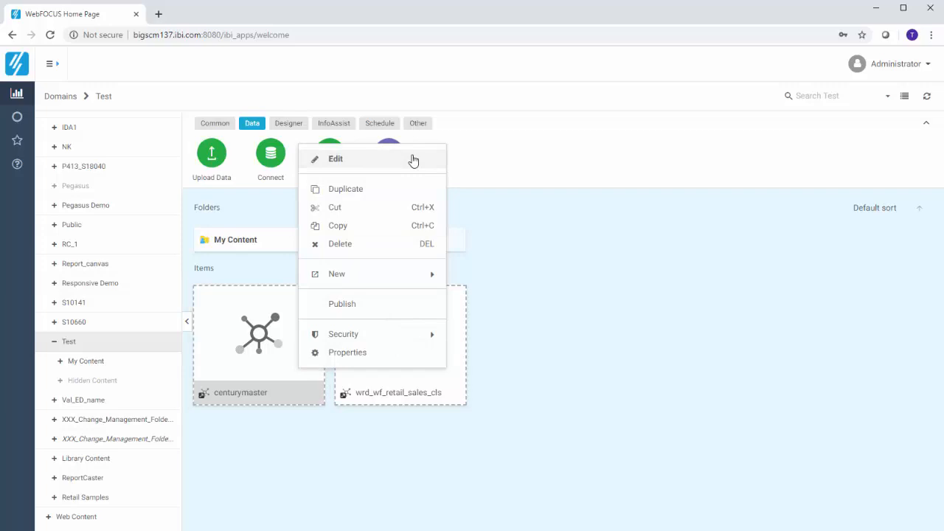
pyautogui.moveTo(393, 279)
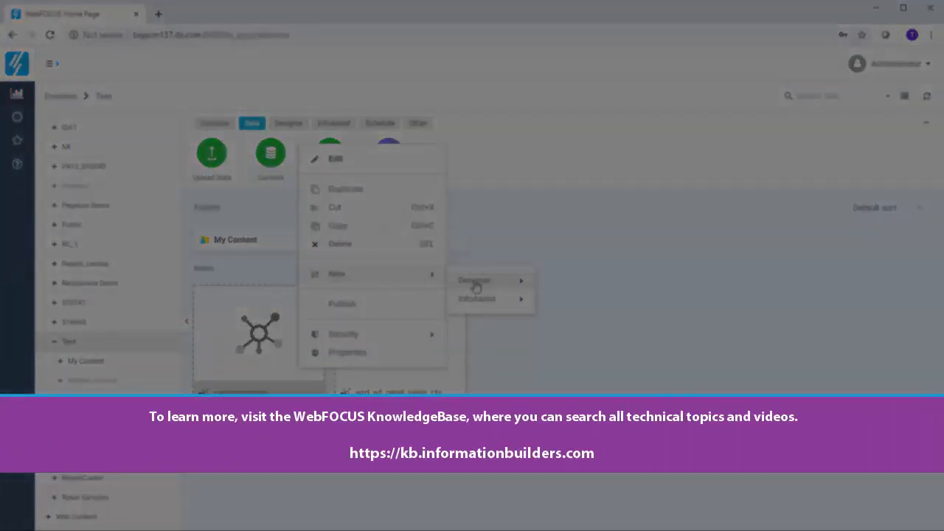
pyautogui.moveTo(505, 287)
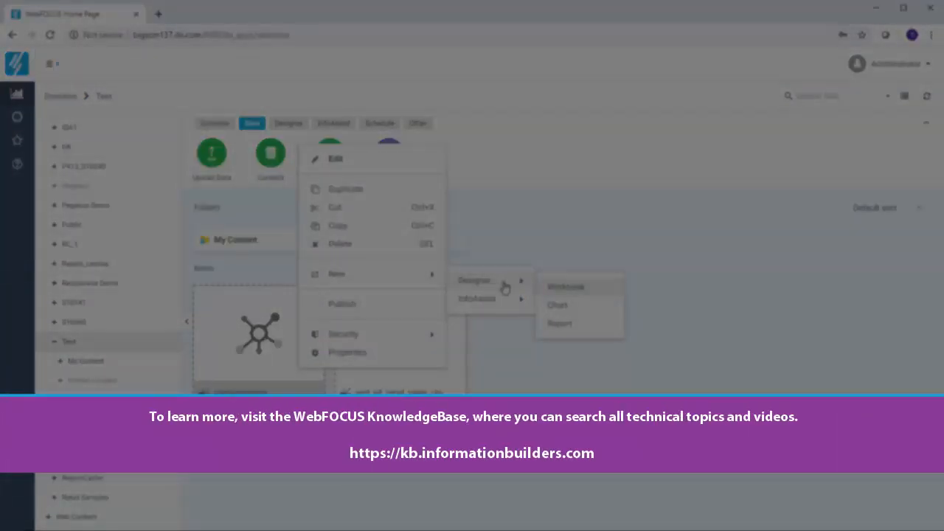